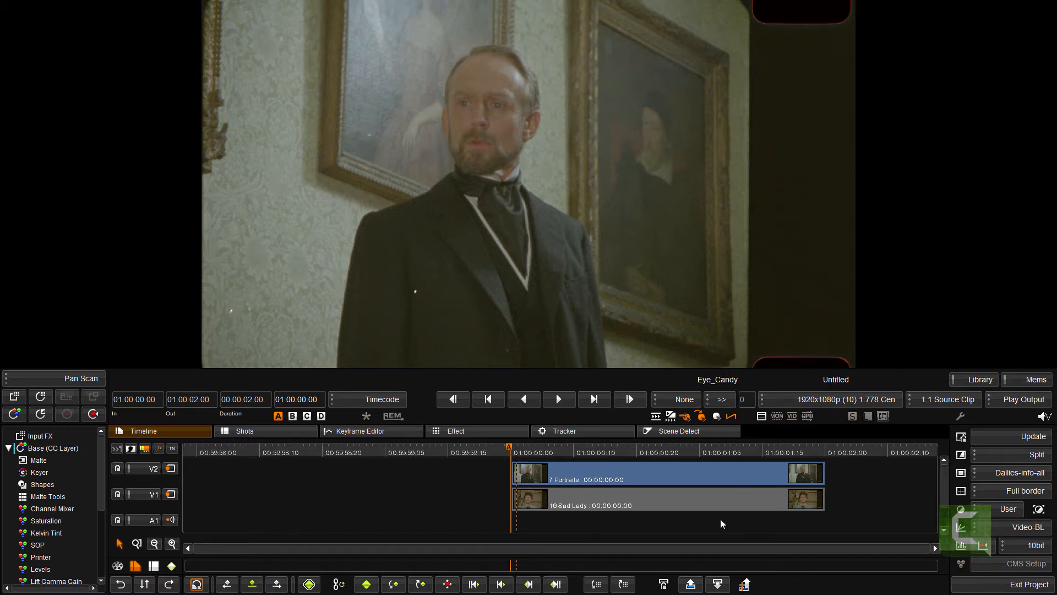
# Scrub and play the 7 Portraits clip from its start, and briefly hide track V2 to view the Sad Lady clip on V1.
pyautogui.moveTo(721, 519); pyautogui.dragTo(629, 523)
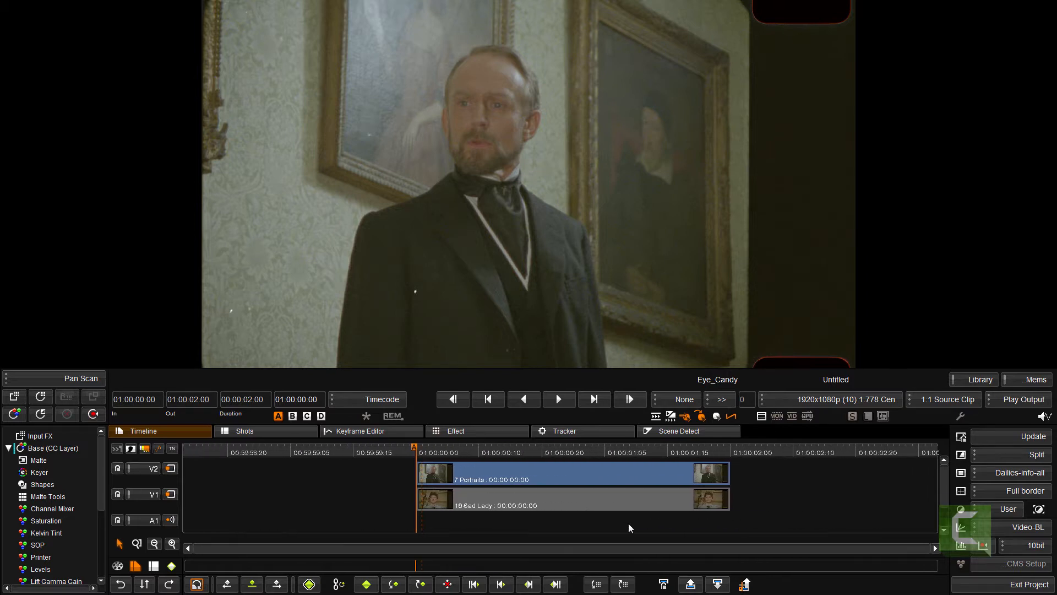
pyautogui.moveTo(418, 450); pyautogui.dragTo(710, 480)
pyautogui.press('Home')
pyautogui.press('space')
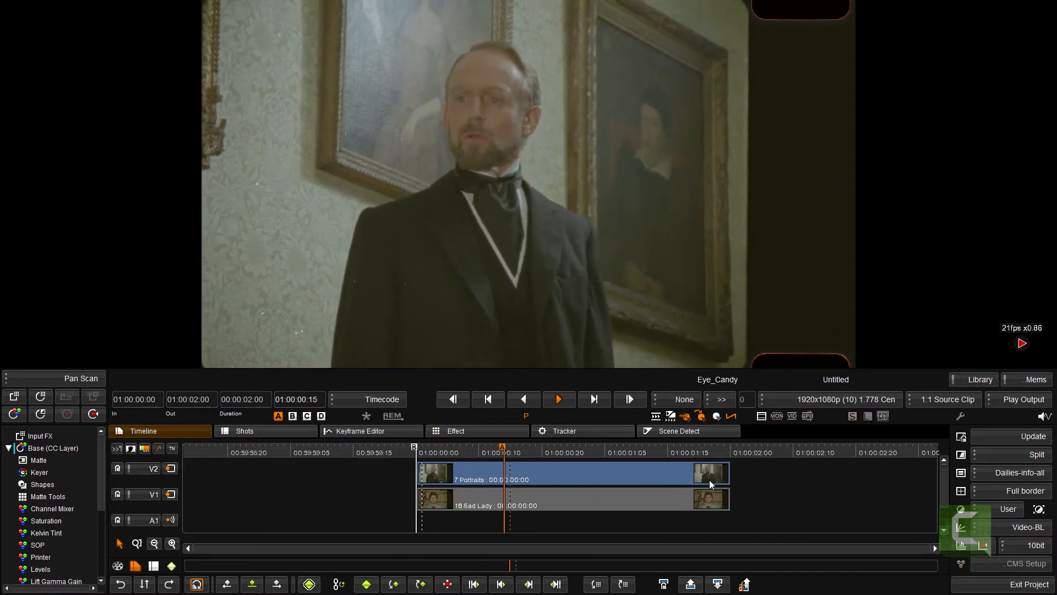
pyautogui.press('space')
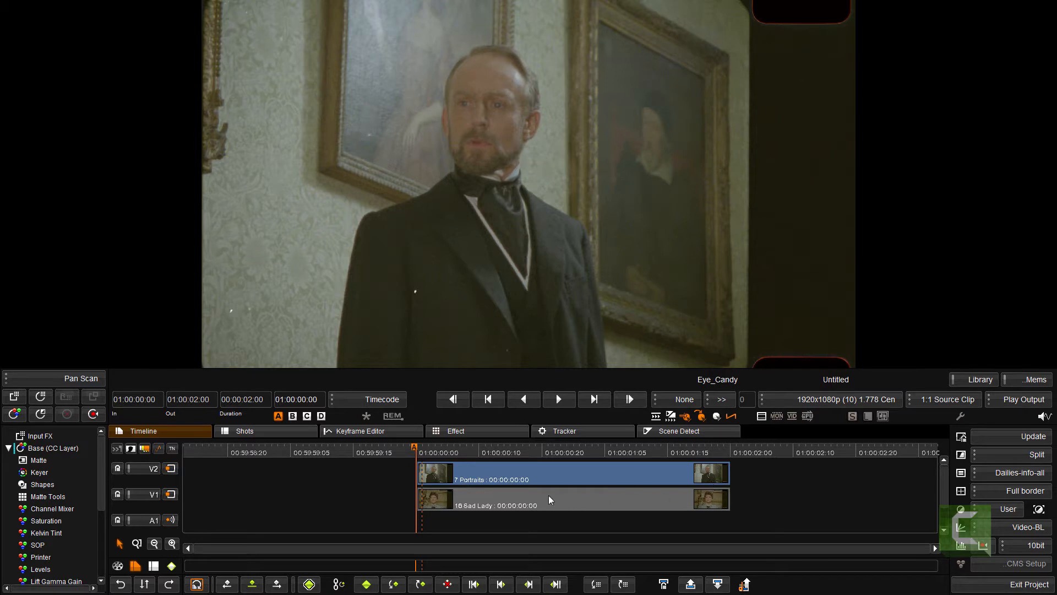
pyautogui.click(171, 468)
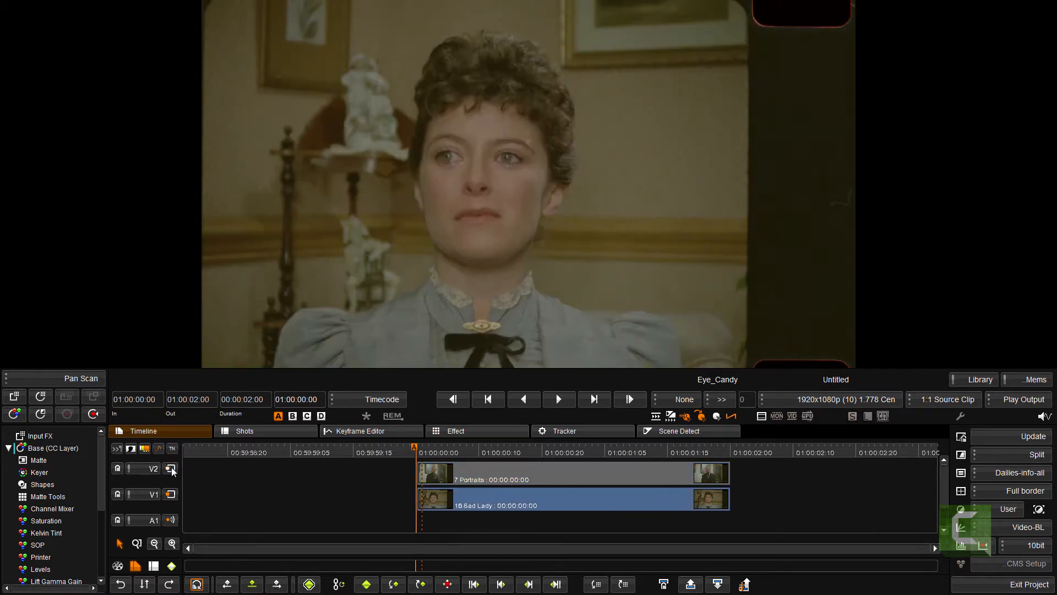
pyautogui.click(171, 469)
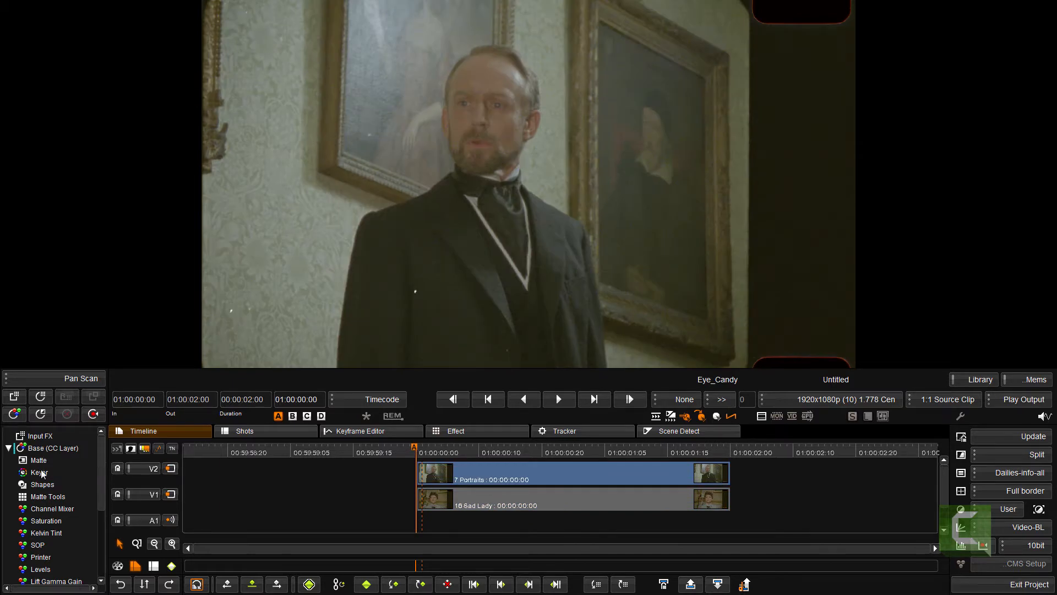
# Collapse the Base layer in the effect stack of the Portraits clip and add a new CC layer above it.
pyautogui.click(9, 448)
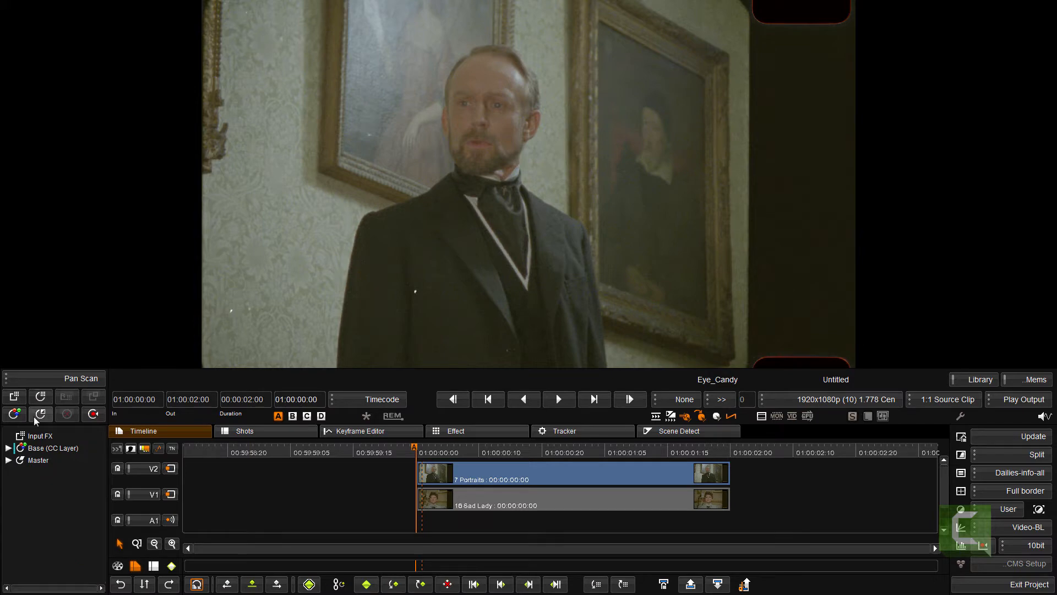
pyautogui.click(12, 416)
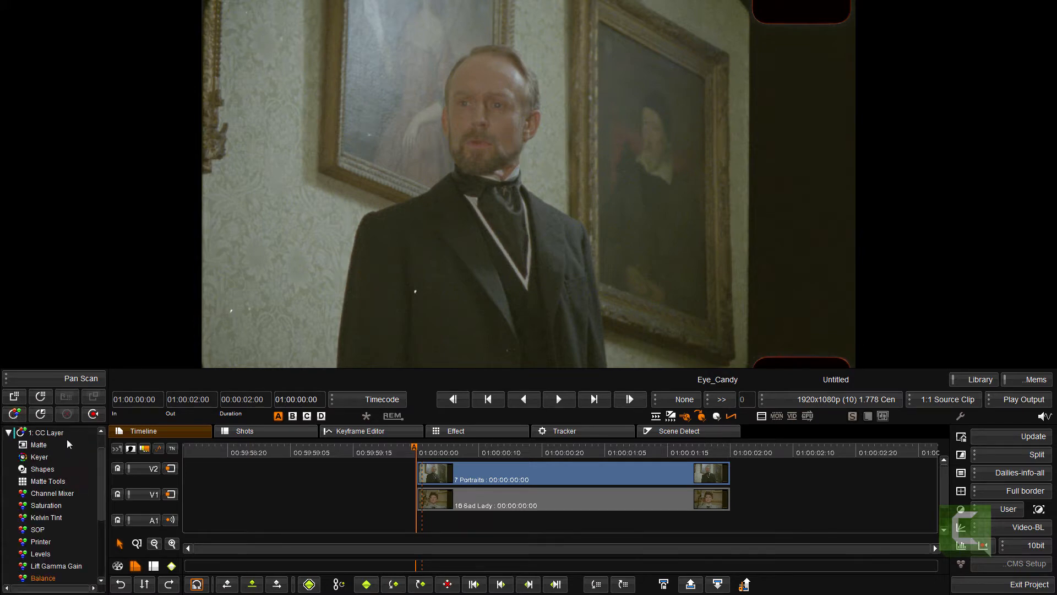
pyautogui.scroll(2, 102, 464)
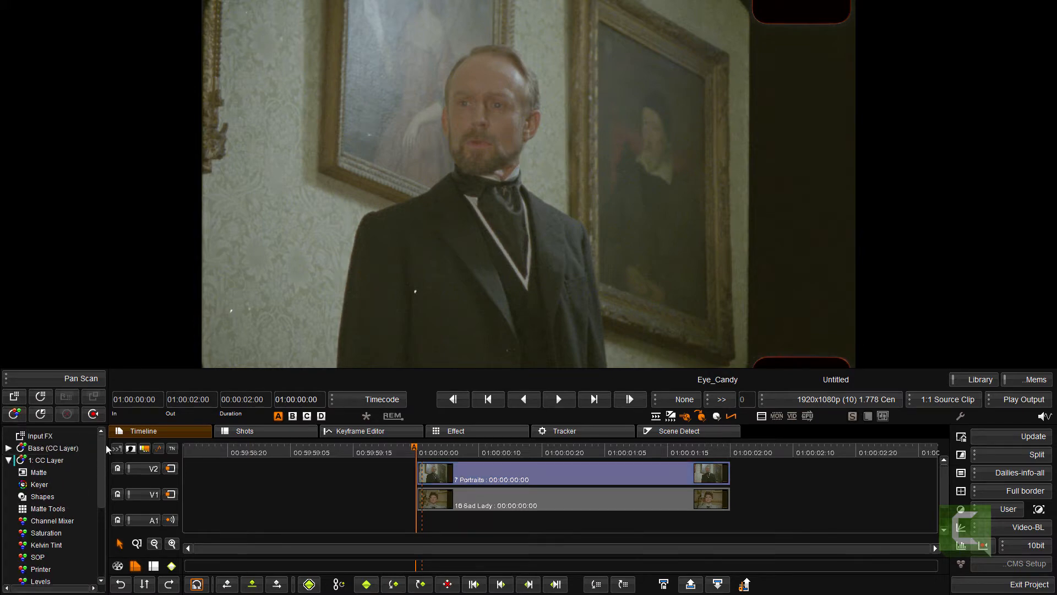
# Turn on Invert Shapes in the combine settings of the new CC layer's Shapes.
pyautogui.click(43, 497)
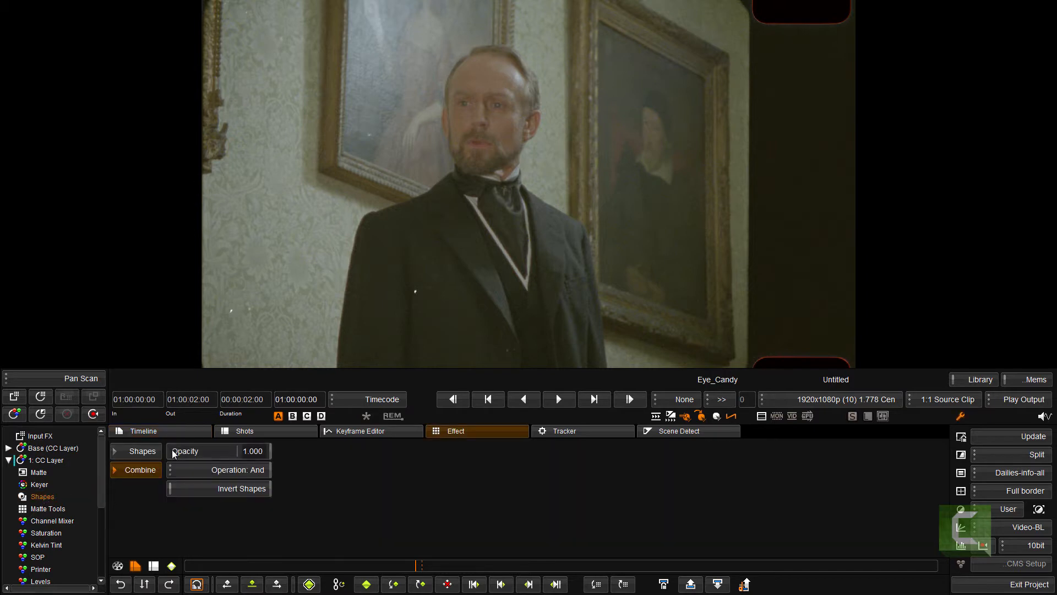
pyautogui.click(122, 452)
pyautogui.click(134, 469)
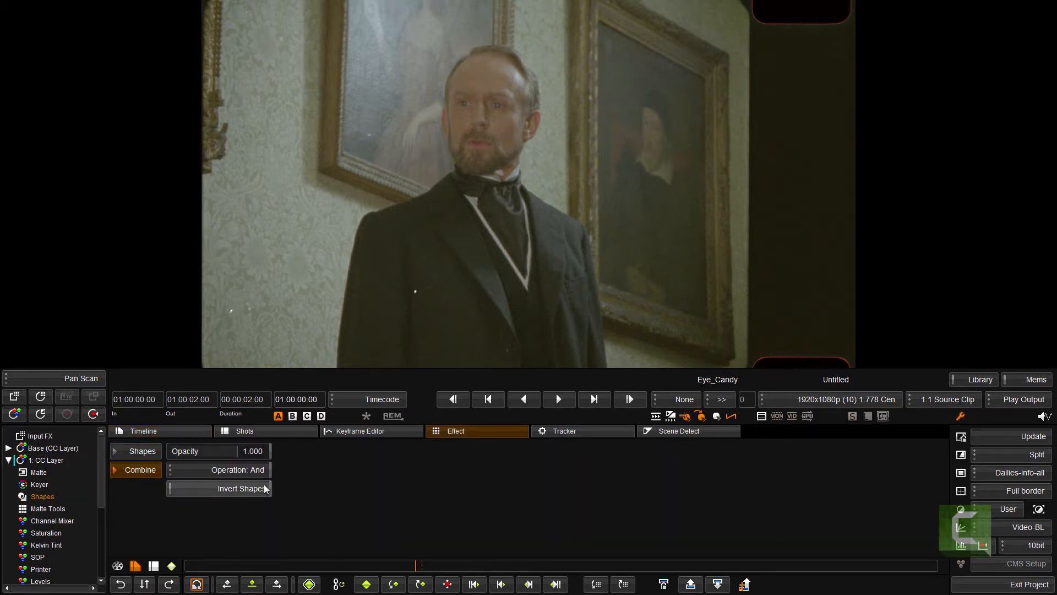
pyautogui.click(217, 490)
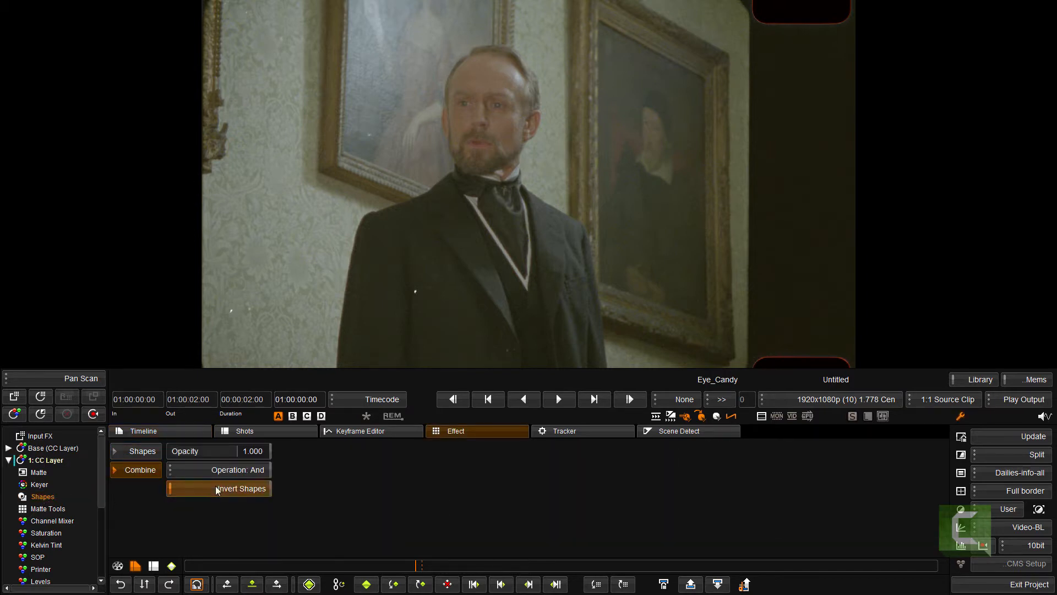
# Draw a closed four-point Polygon shape along the inner frame edge of the painting behind the man's shoulder.
pyautogui.click(147, 455)
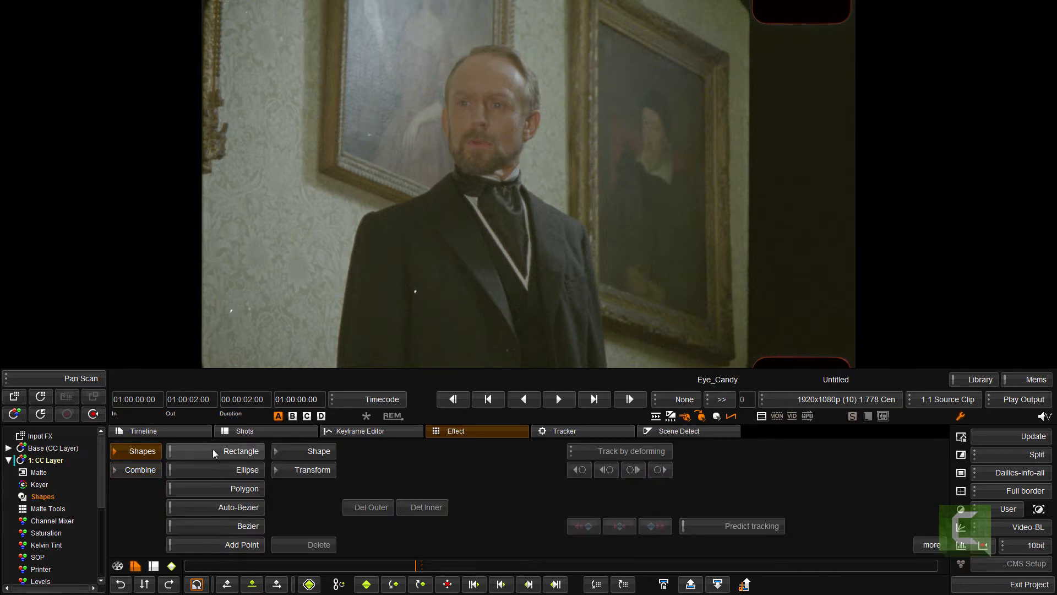
pyautogui.click(209, 490)
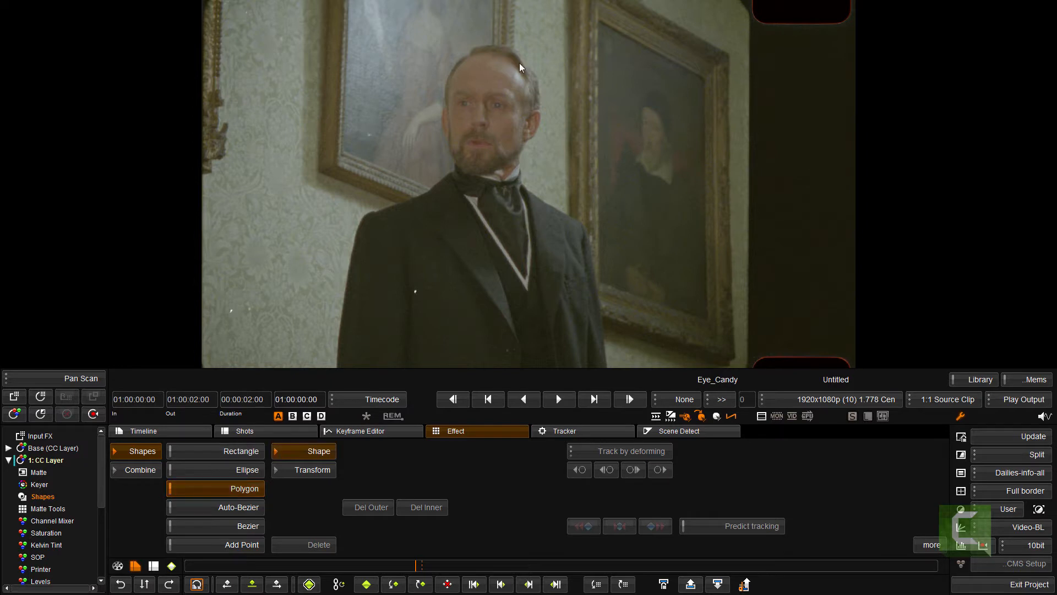
pyautogui.click(600, 21)
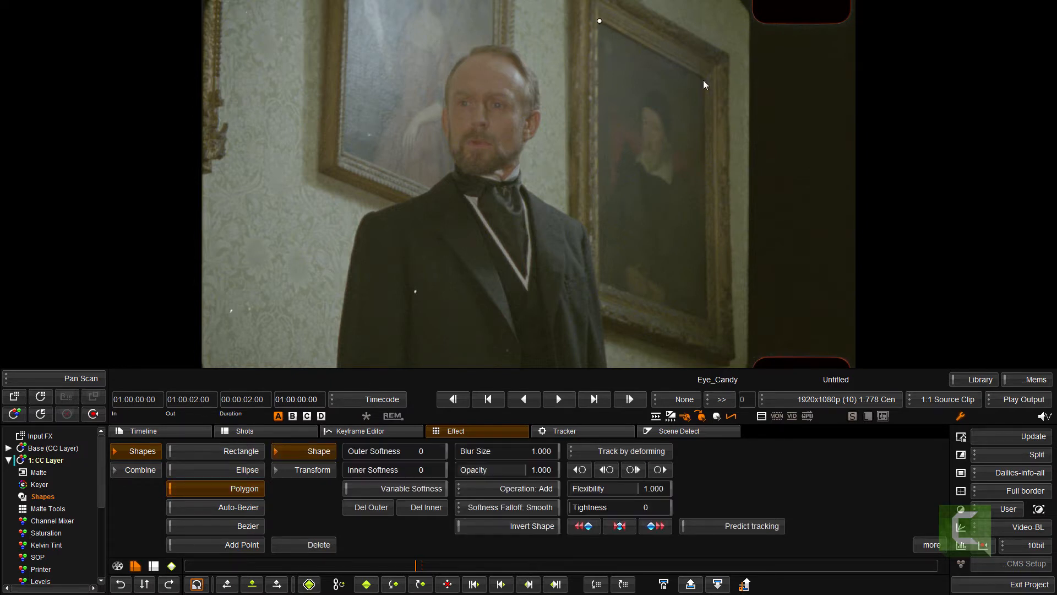
pyautogui.click(703, 77)
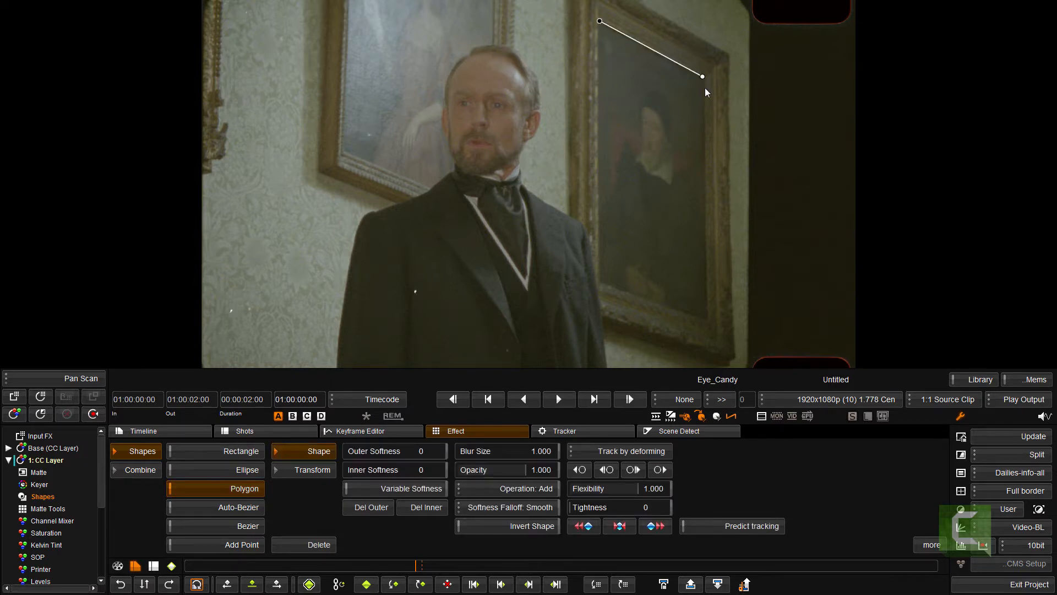
pyautogui.click(707, 320)
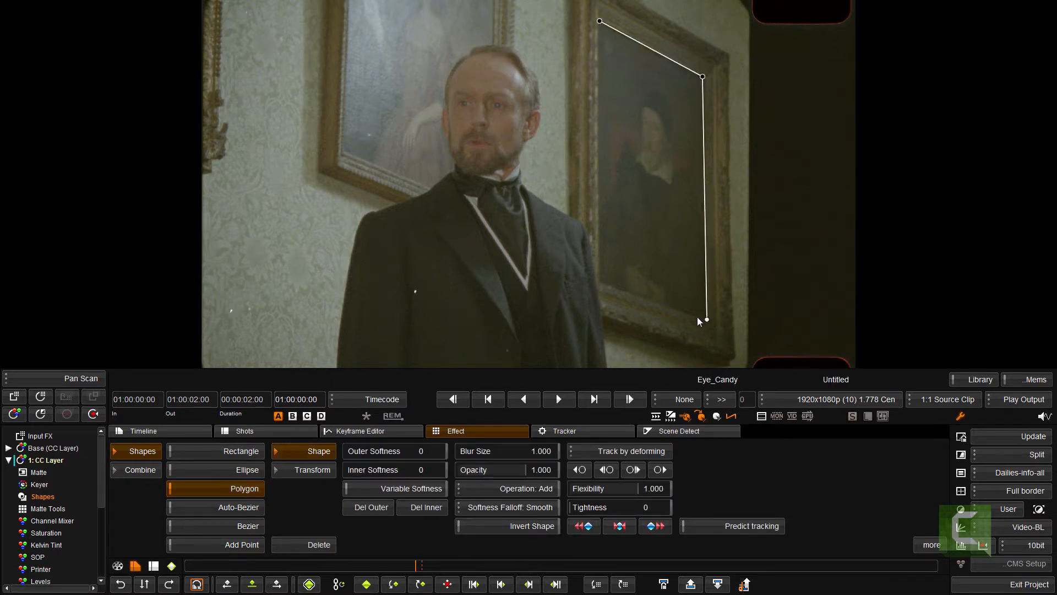
pyautogui.click(602, 282)
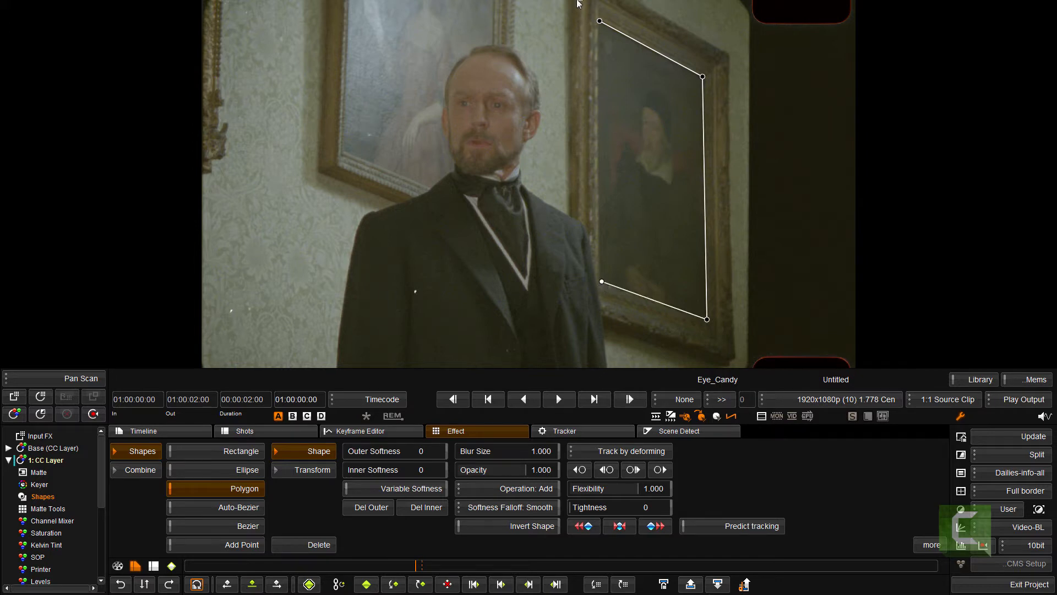
pyautogui.click(601, 21)
# Play the clip to check the polygon against the camera movement and set a shape keyframe at 01:00:00:00.
pyautogui.click(164, 431)
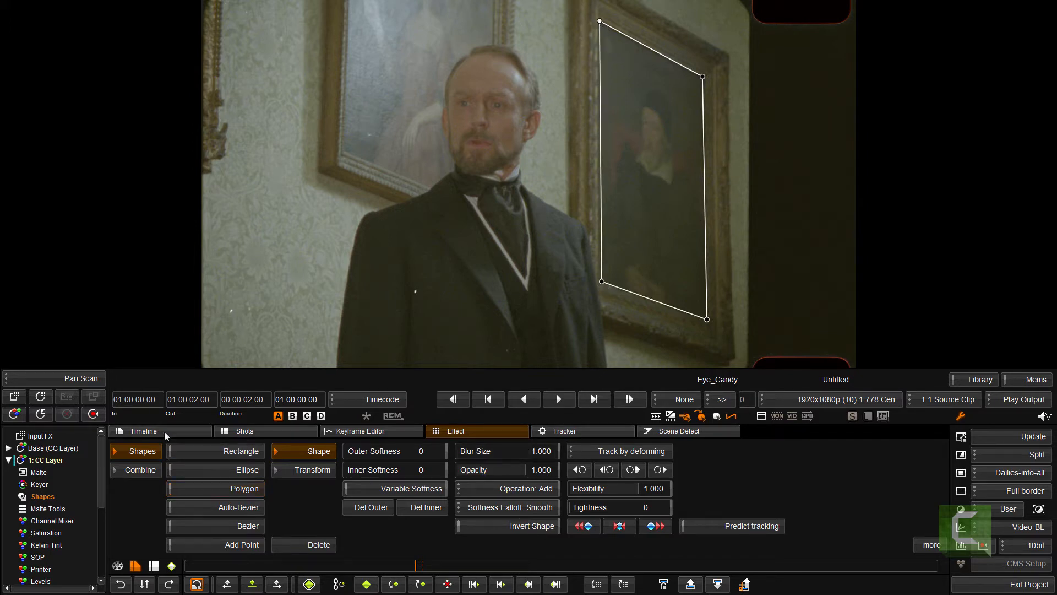
pyautogui.press('space')
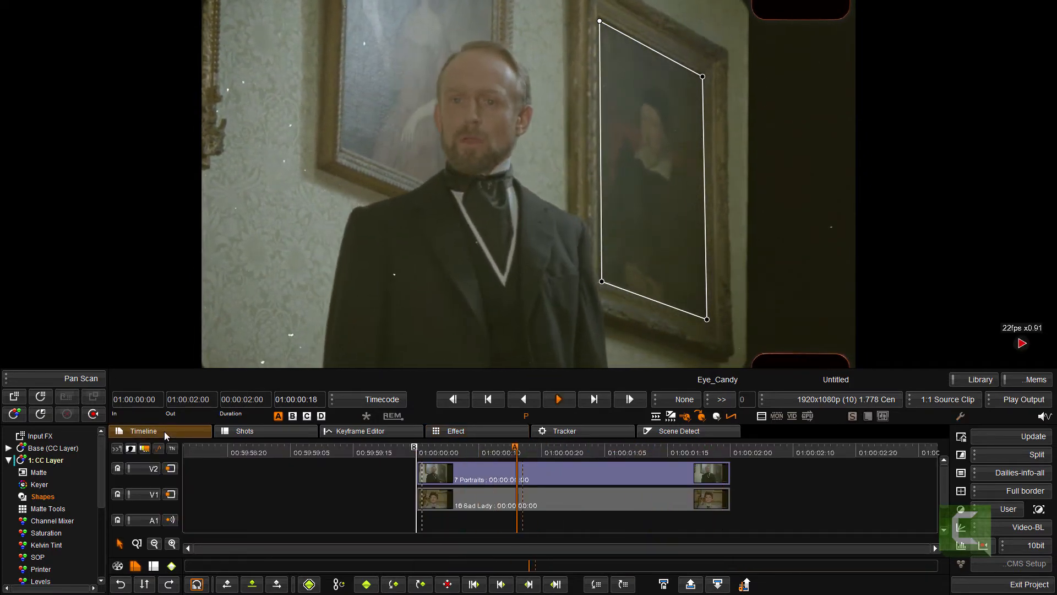
pyautogui.press('space')
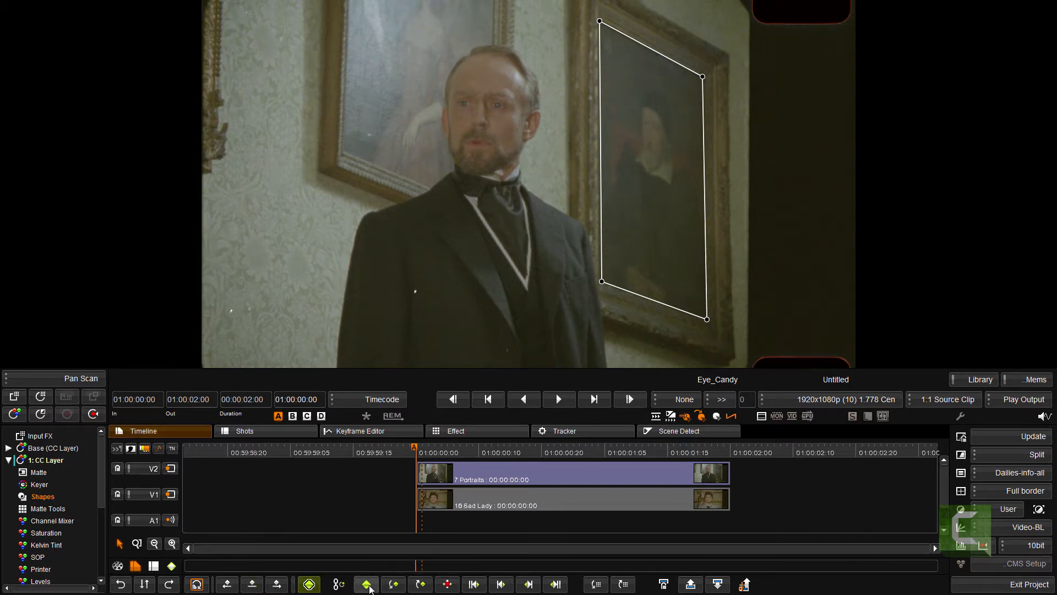
pyautogui.click(367, 585)
# At 01:00:01:24, transform the polygon to follow the painting, moving it about 25.9 in X and 4.9 in Y.
pyautogui.moveTo(416, 455); pyautogui.dragTo(558, 458)
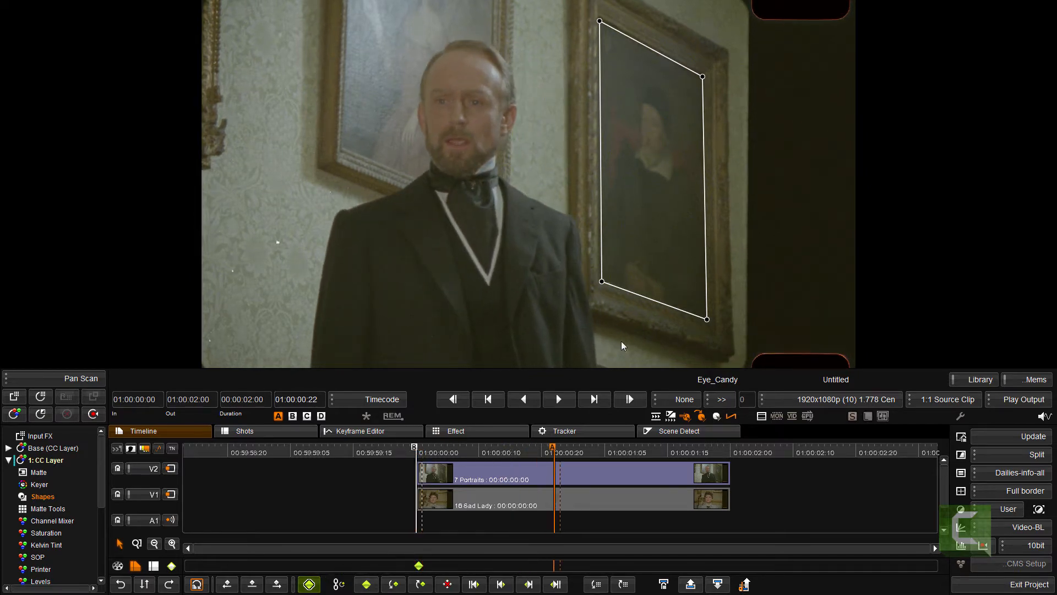
pyautogui.click(725, 449)
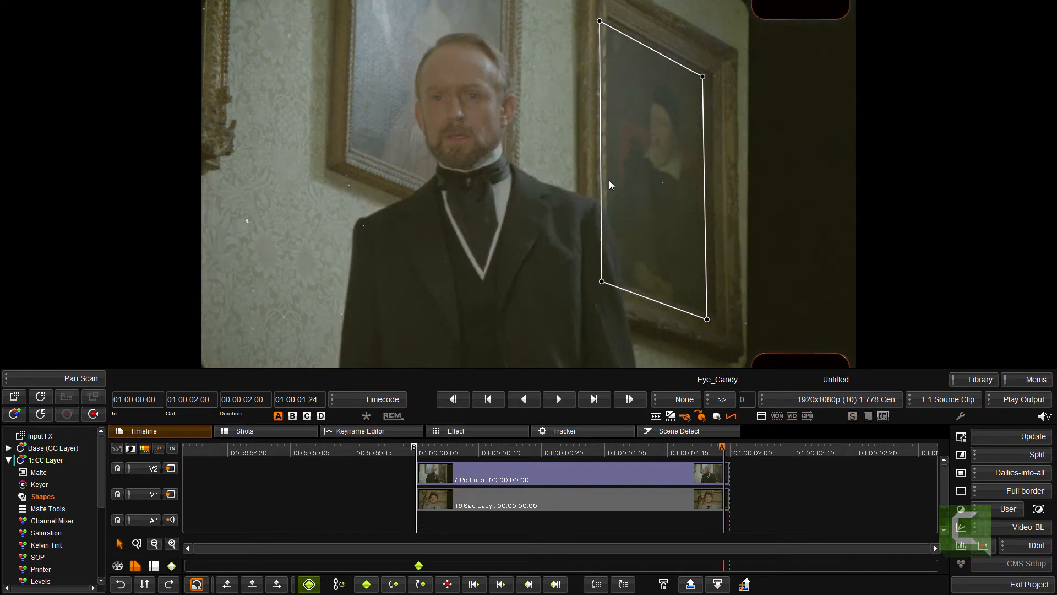
pyautogui.click(51, 498)
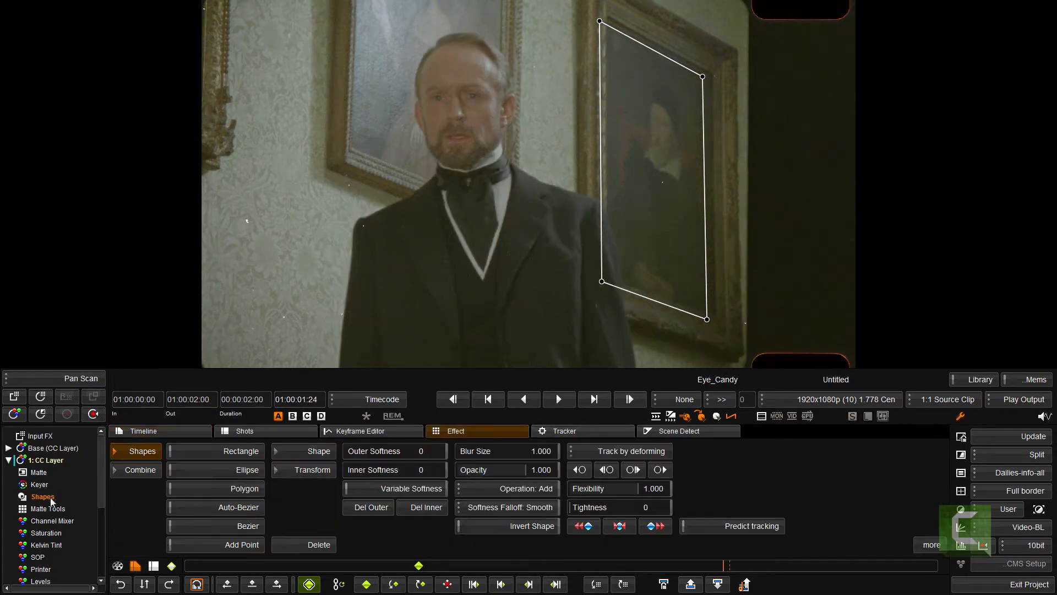
pyautogui.click(294, 470)
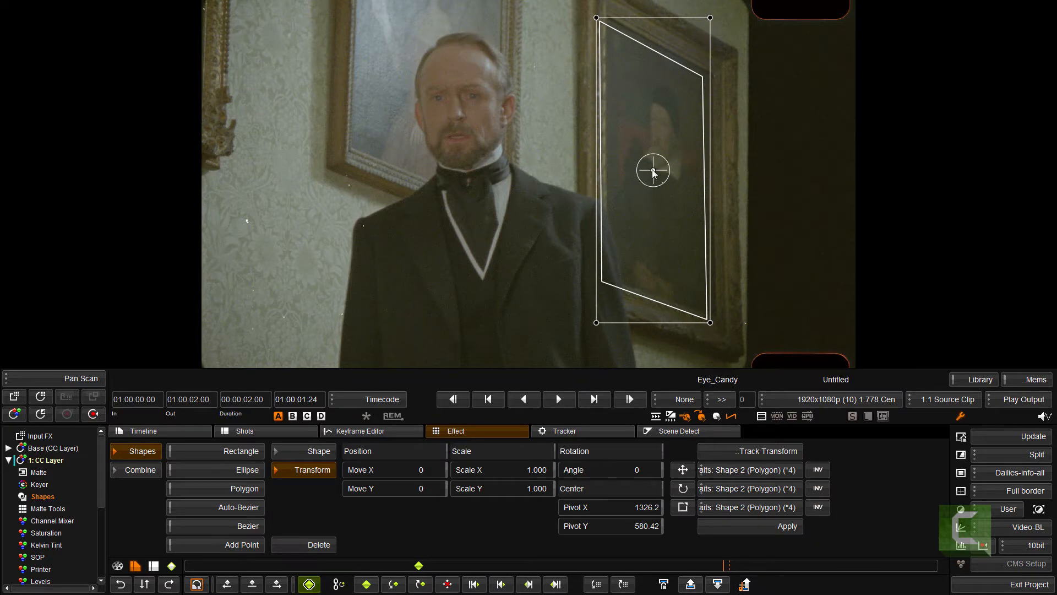
pyautogui.moveTo(653, 169); pyautogui.dragTo(664, 171)
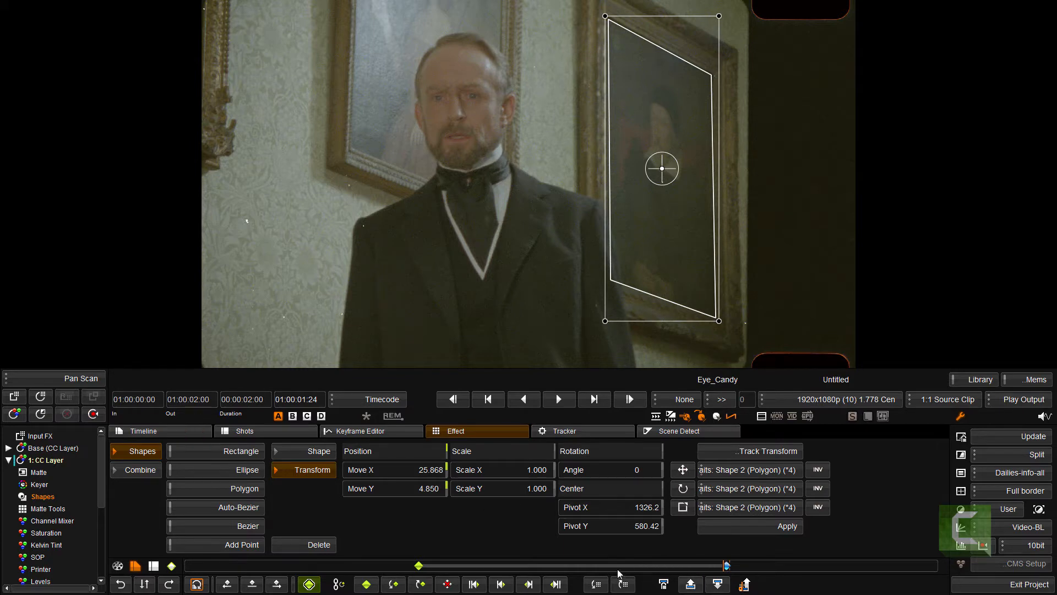
# At 01:00:00:24, reposition the polygon over the painting to about X 1.4 and Y 10.5, and play the clip to check the match.
pyautogui.click(570, 566)
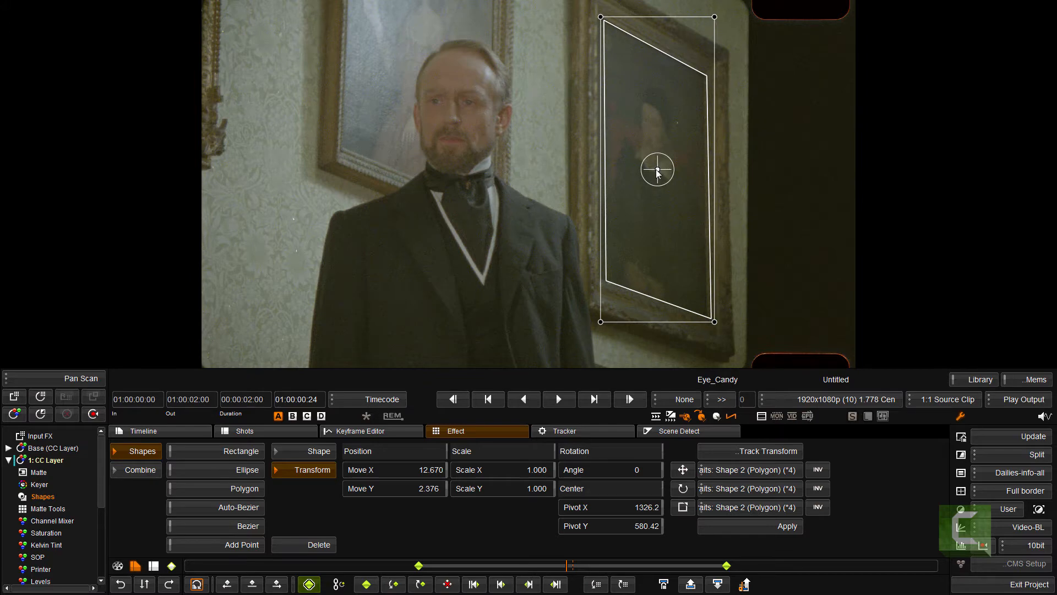
pyautogui.moveTo(656, 169); pyautogui.dragTo(653, 167)
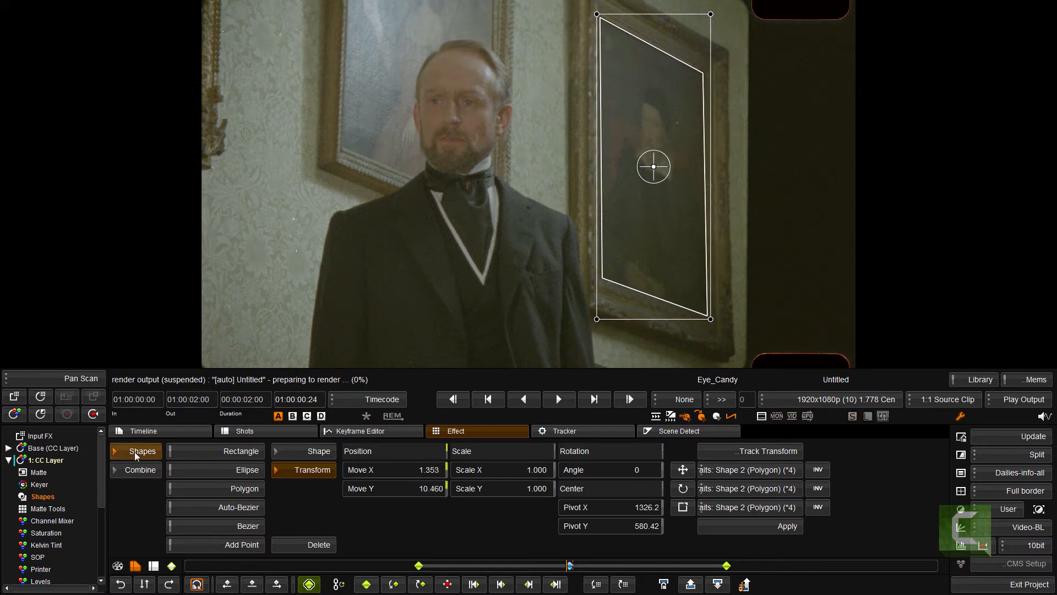
pyautogui.click(145, 431)
pyautogui.press('space')
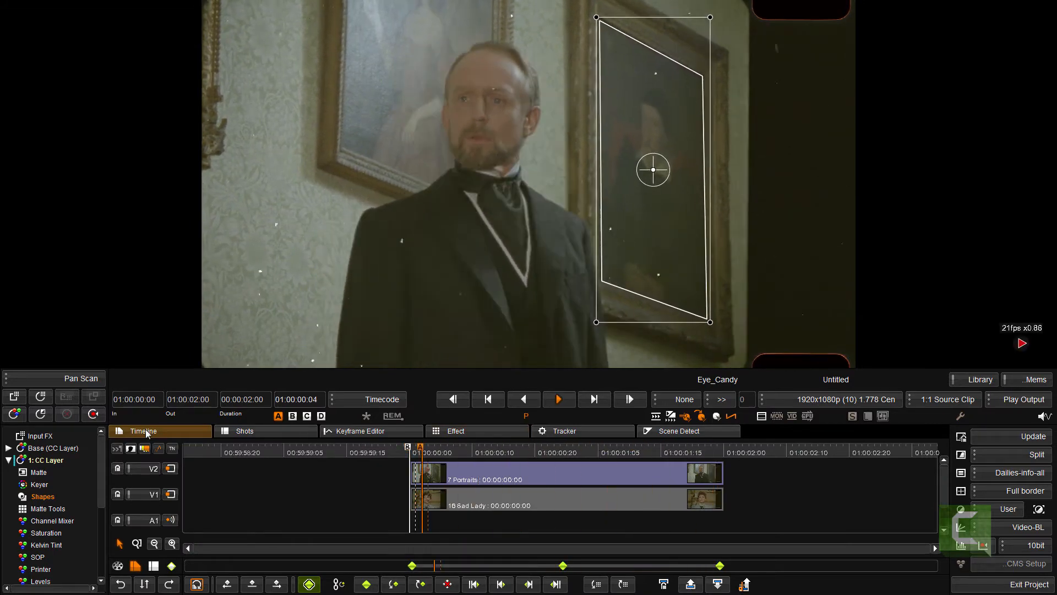
pyautogui.press('space')
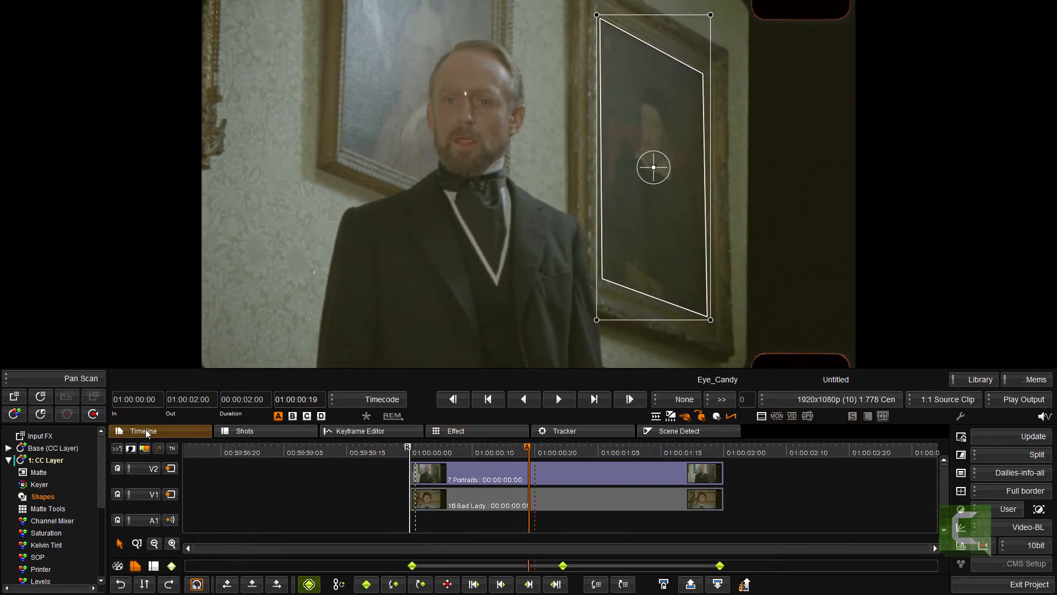
# Step back to 01:00:00:02 and nudge the polygon slightly upward to realign it with the painting.
pyautogui.press('Left')
pyautogui.press('Left')
pyautogui.press('Left')
pyautogui.press('Left')
pyautogui.press('Left')
pyautogui.press('Left')
pyautogui.press('Left')
pyautogui.press('Left')
pyautogui.press('Left')
pyautogui.press('Left')
pyautogui.press('Left')
pyautogui.press('Left')
pyautogui.press('Left')
pyautogui.press('Left')
pyautogui.press('Left')
pyautogui.press('Left')
pyautogui.press('Left')
pyautogui.press('Left')
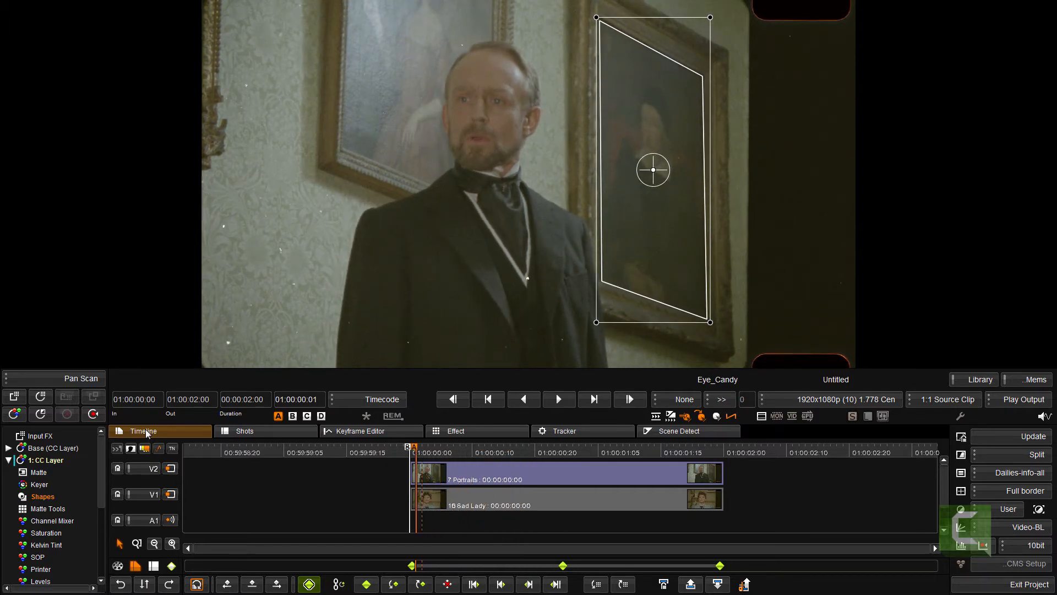
pyautogui.press('Right')
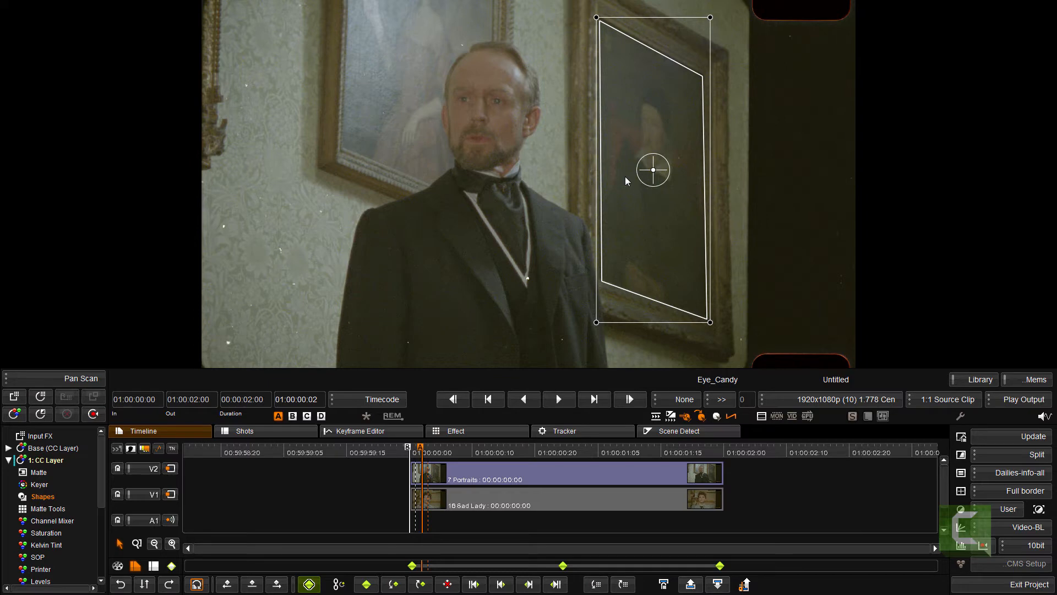
pyautogui.moveTo(657, 174); pyautogui.dragTo(657, 172)
# Step back to the first frame, play the clip to review the polygon's keyframed motion, and return to the start.
pyautogui.press('Left')
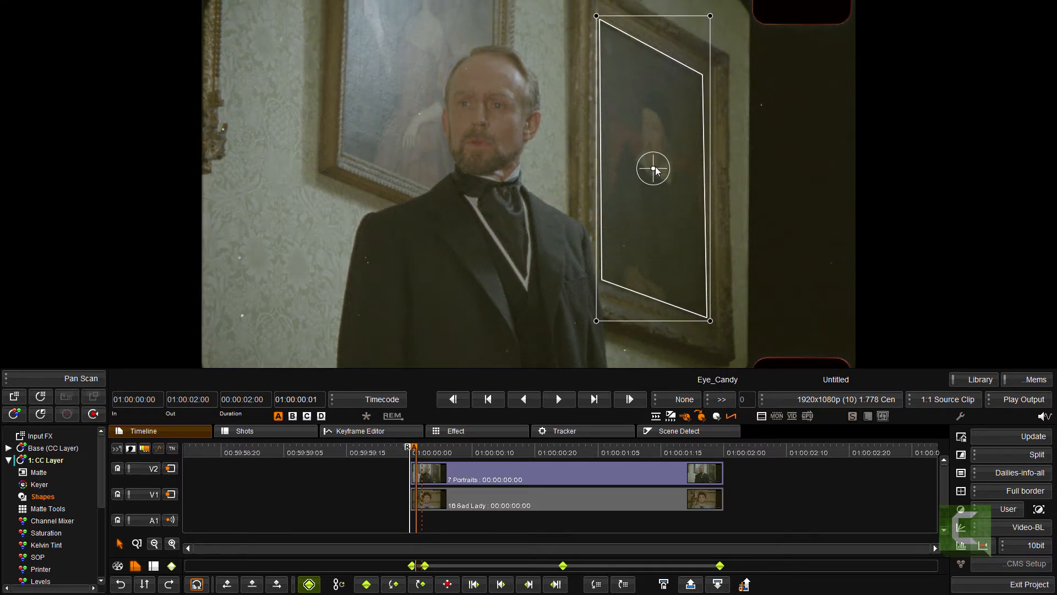
pyautogui.press('Left')
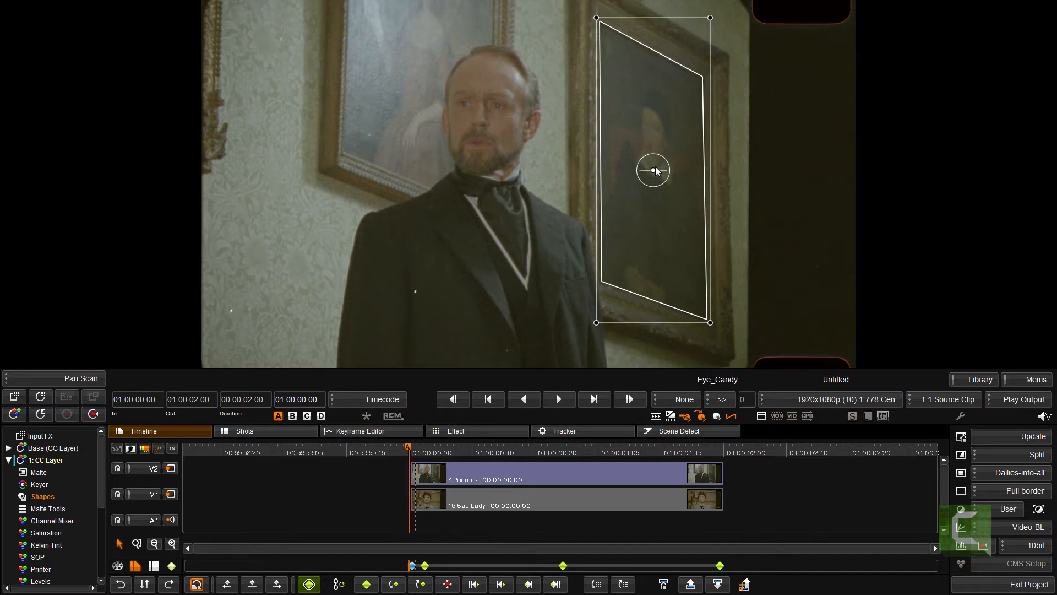
pyautogui.press('space')
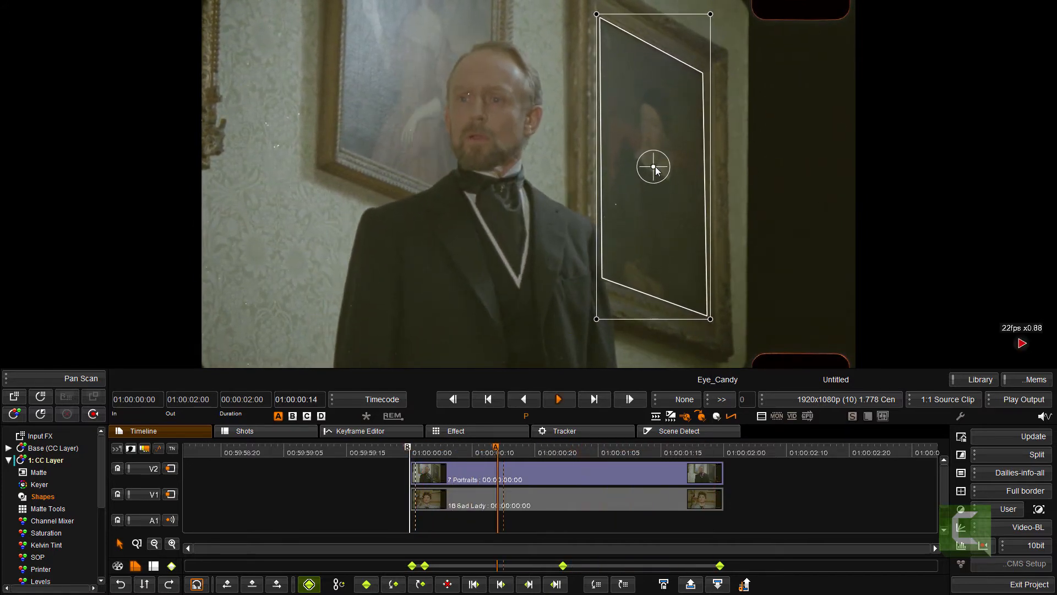
pyautogui.press('space')
pyautogui.press('Home')
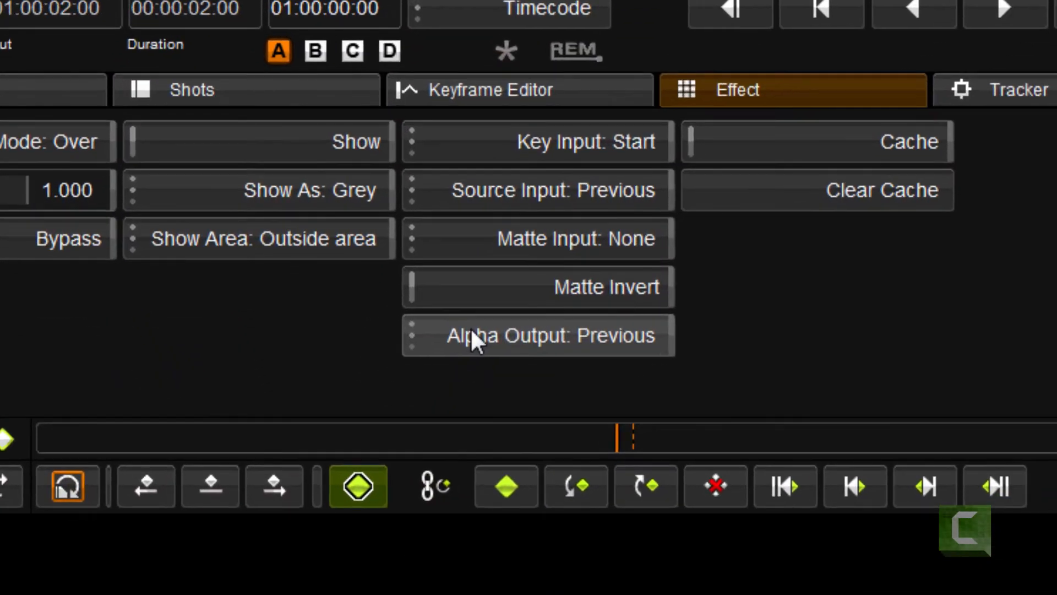
# Set the Portraits shape layer's alpha output to This Layer and return to the timeline.
pyautogui.click(374, 494)
pyautogui.click(486, 391)
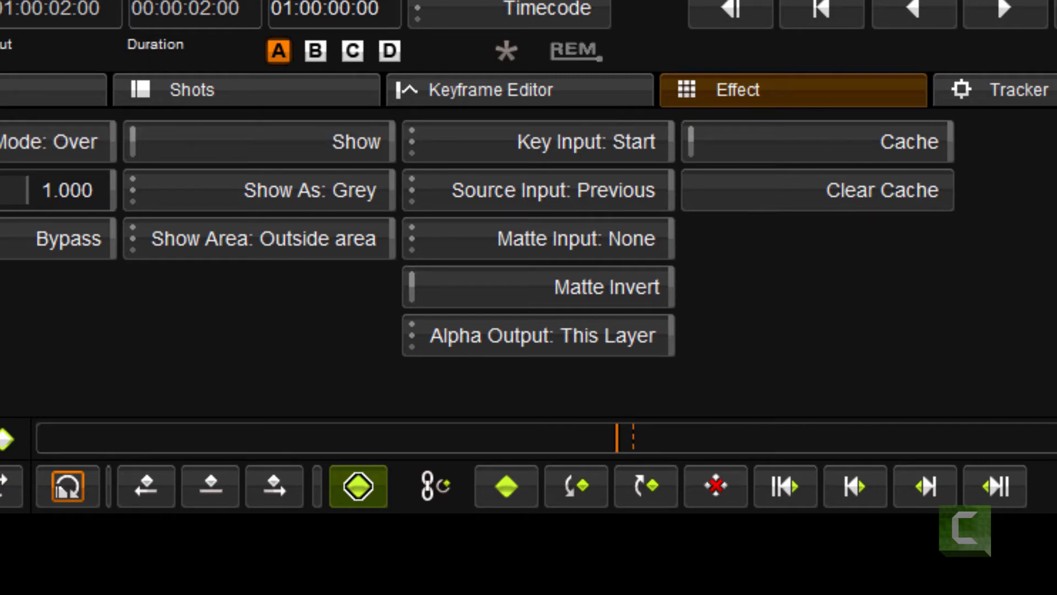
pyautogui.click(37, 81)
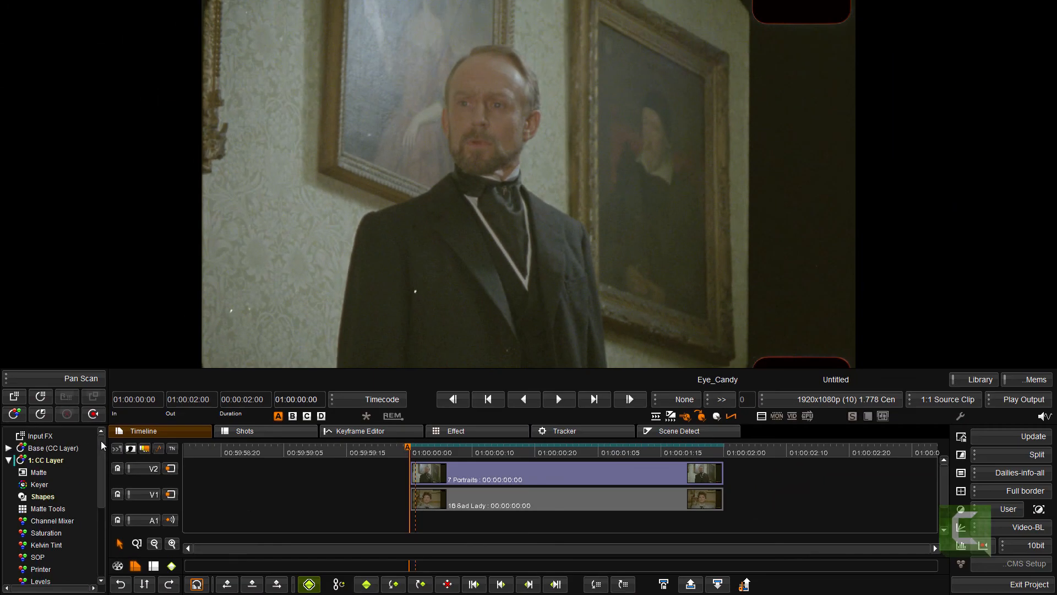
# Add an Over composite effect to the Portraits clip so the Sad Lady clip fills the masked painting.
pyautogui.click(51, 380)
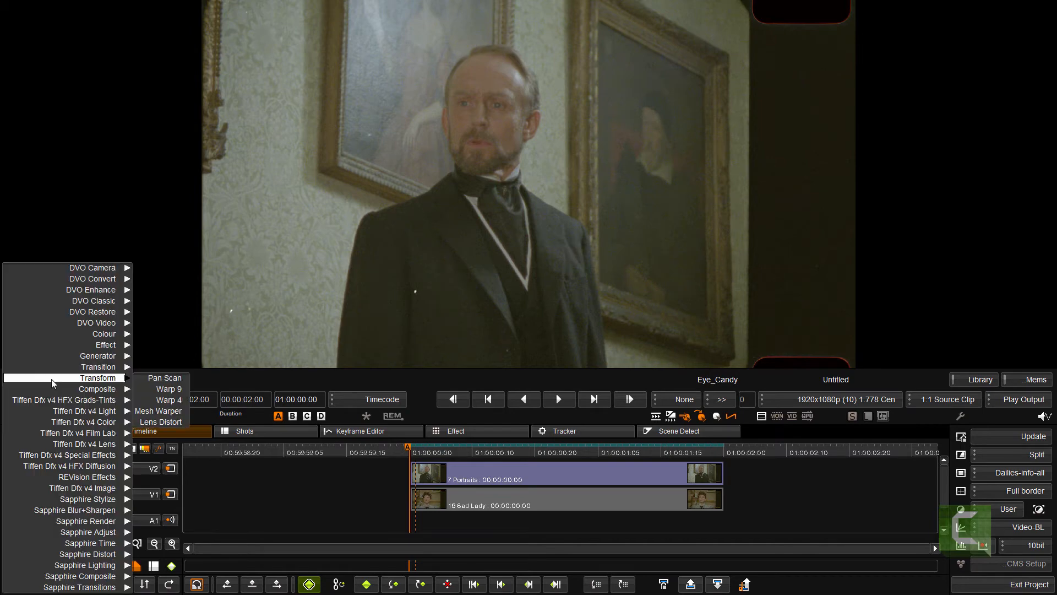
pyautogui.moveTo(53, 389)
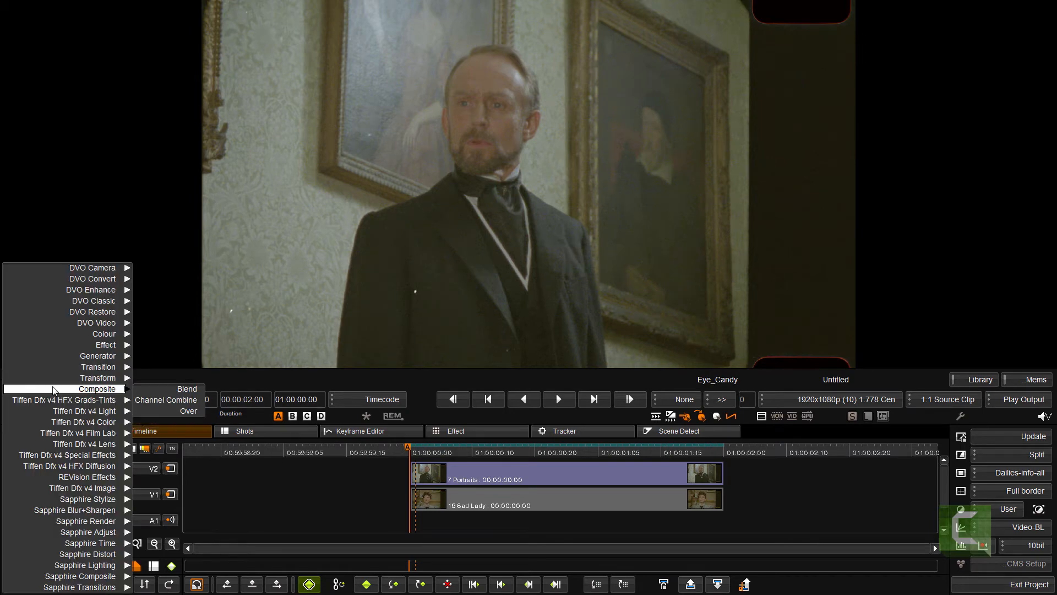
pyautogui.click(140, 414)
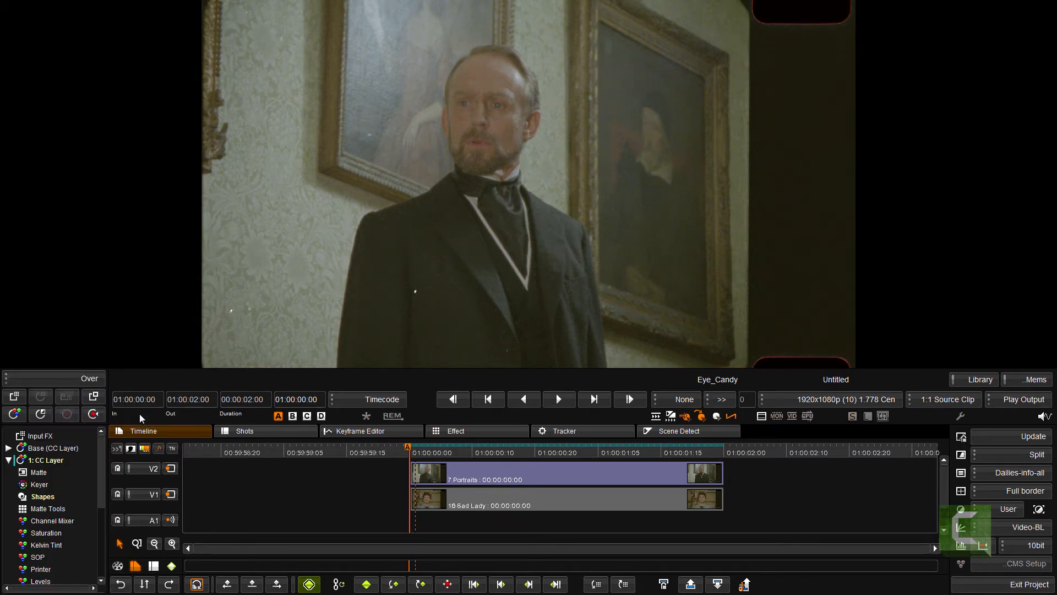
pyautogui.click(92, 398)
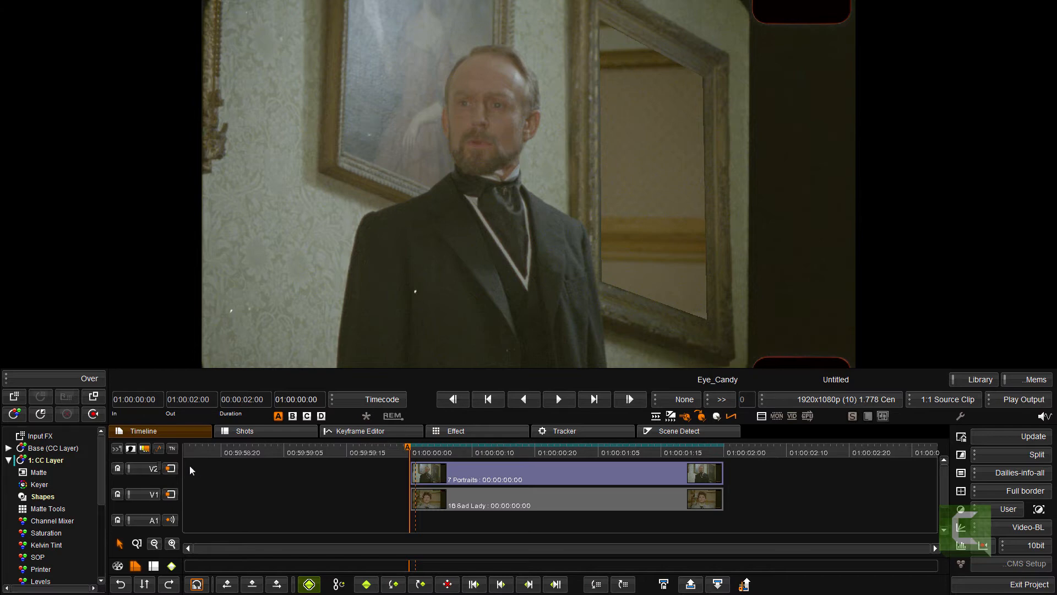
# Hide track V2 and set the Sad Lady clip's base layer saturation to 0.
pyautogui.click(172, 469)
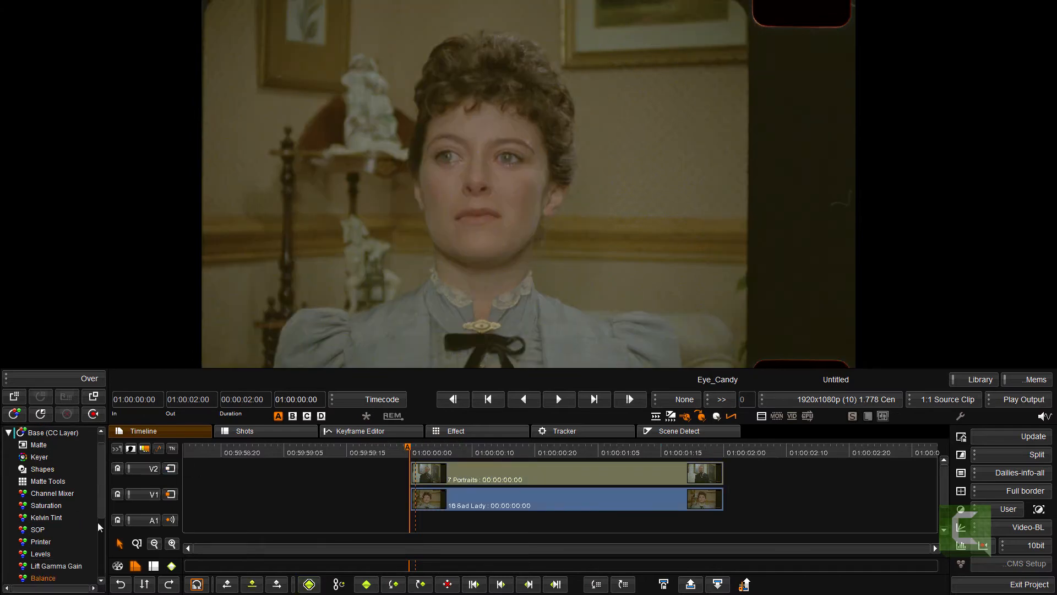
pyautogui.moveTo(102, 527); pyautogui.dragTo(101, 564)
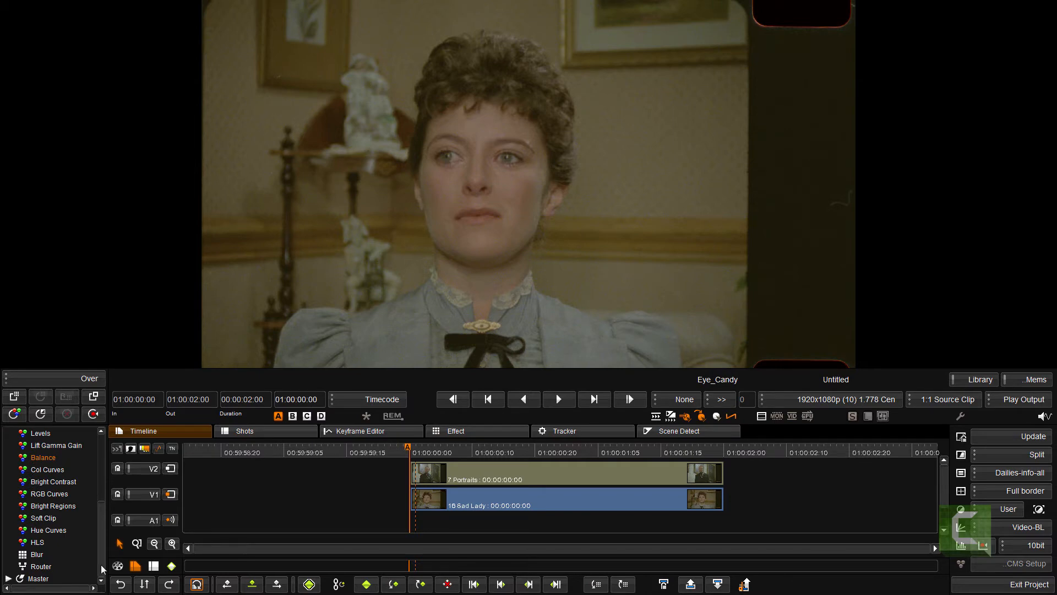
pyautogui.click(102, 442)
pyautogui.click(44, 508)
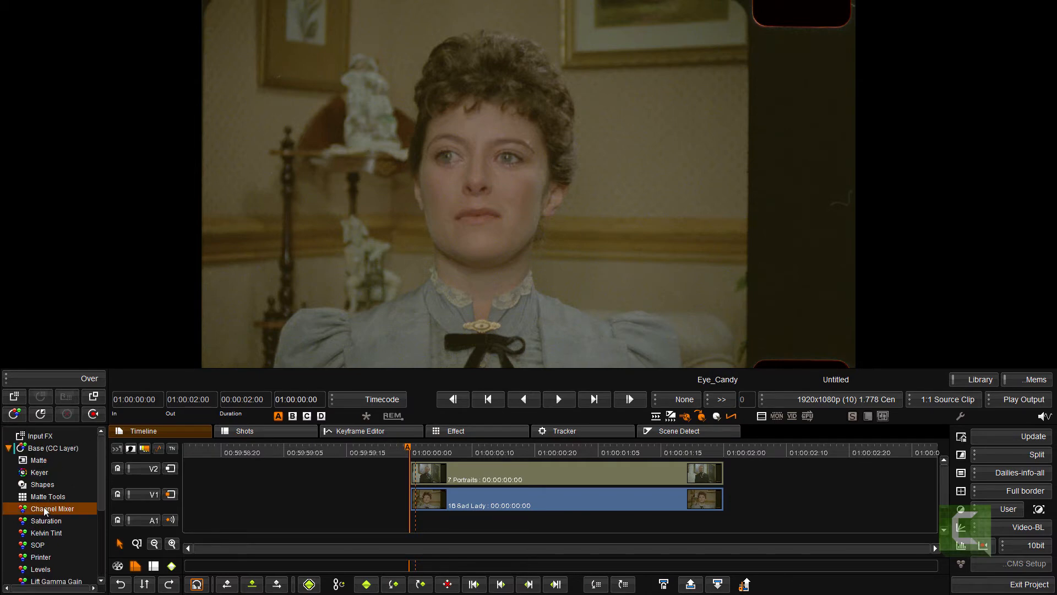
pyautogui.doubleClick(46, 518)
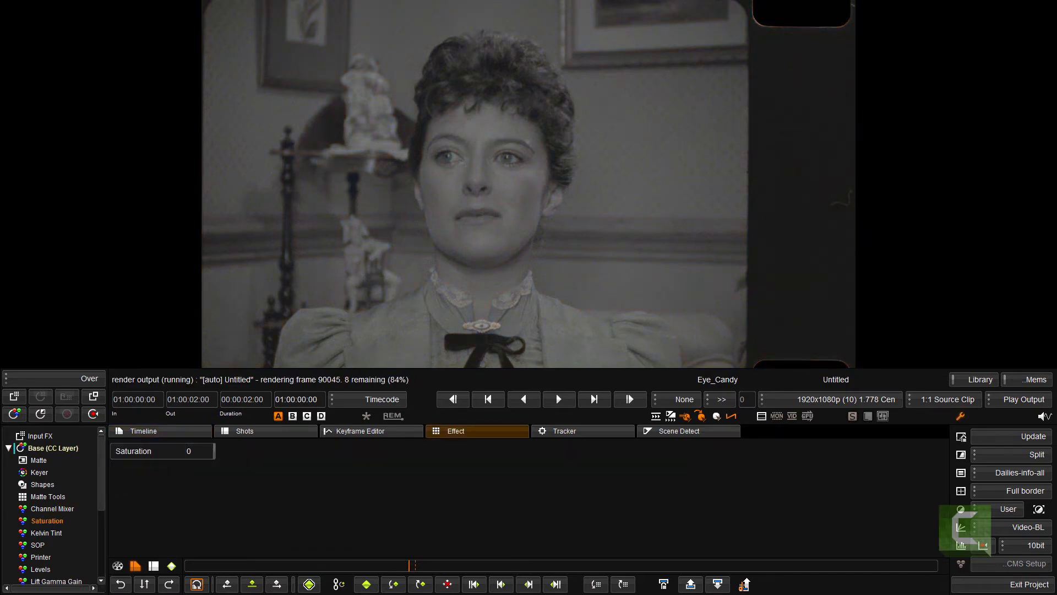
# Grade the Sad Lady clip with lift about -0.108, gamma 1.100 and gain about 1.392, and show track V2 again in the timeline.
pyautogui.doubleClick(61, 581)
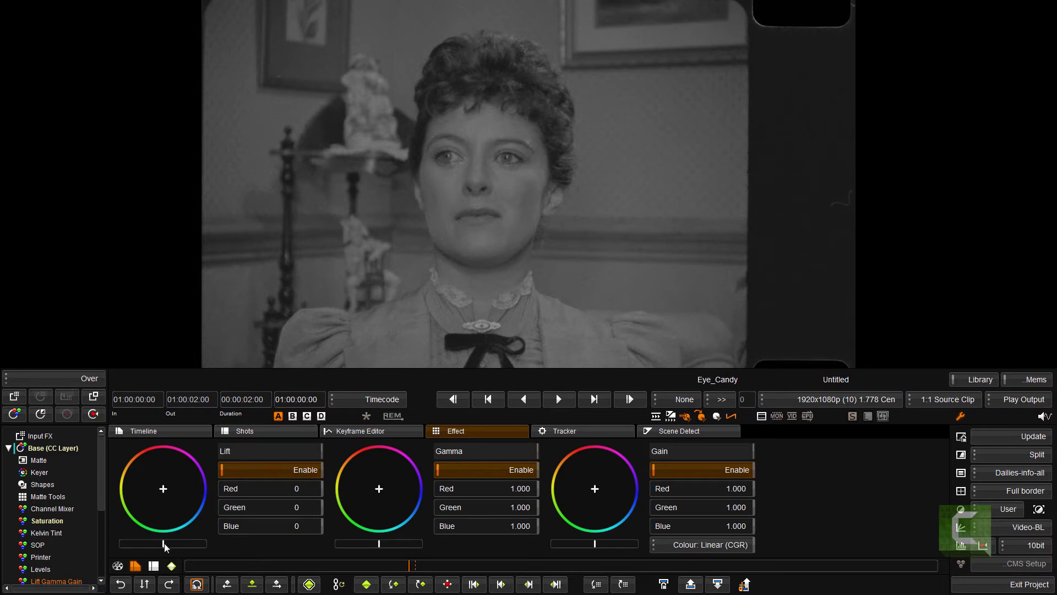
pyautogui.moveTo(163, 544); pyautogui.dragTo(156, 543)
pyautogui.moveTo(392, 542); pyautogui.dragTo(395, 544)
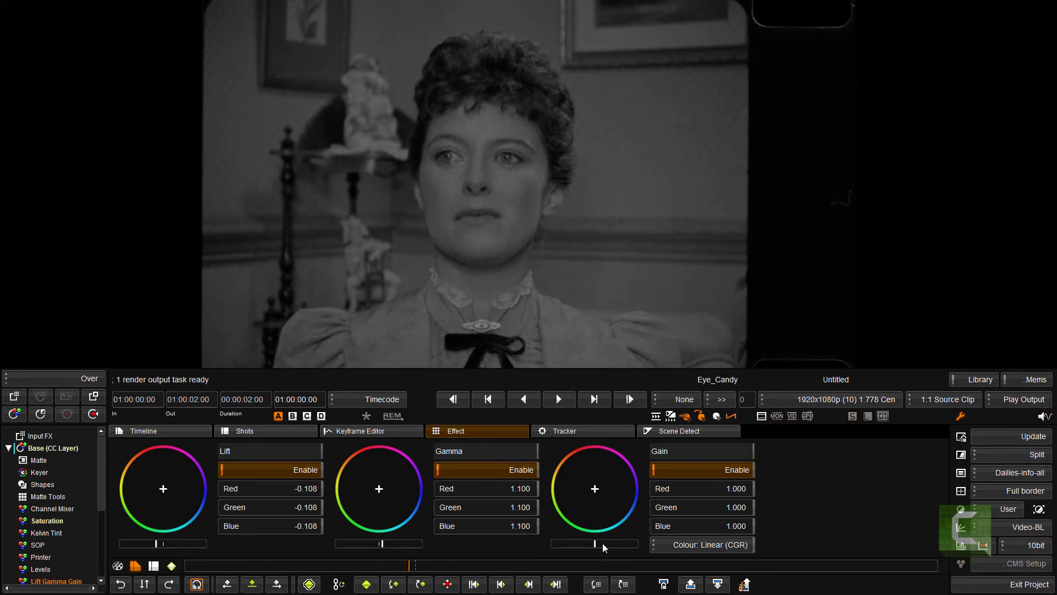
pyautogui.moveTo(602, 543); pyautogui.dragTo(629, 527)
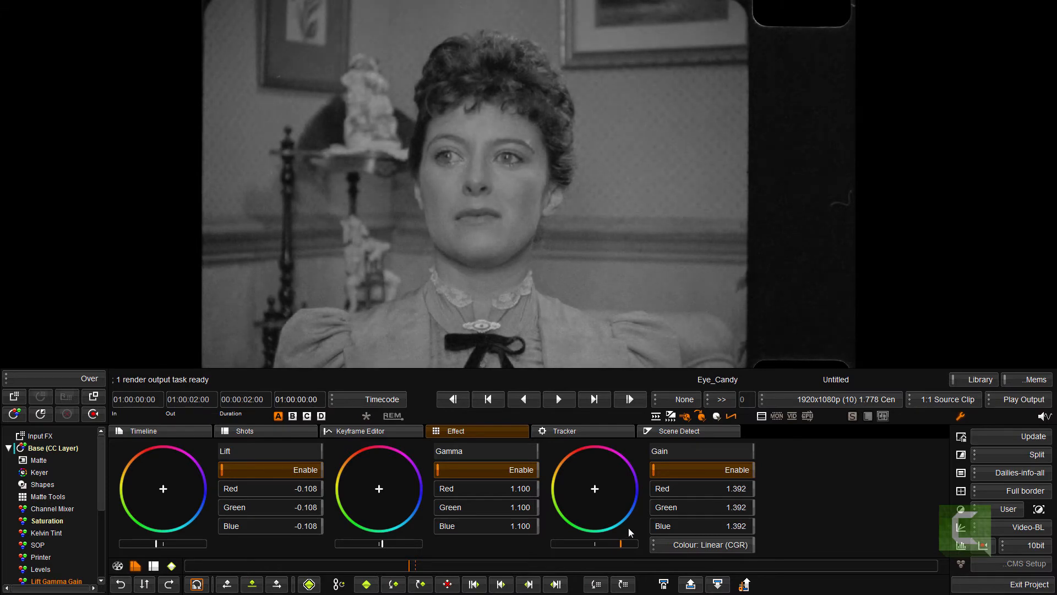
pyautogui.click(184, 429)
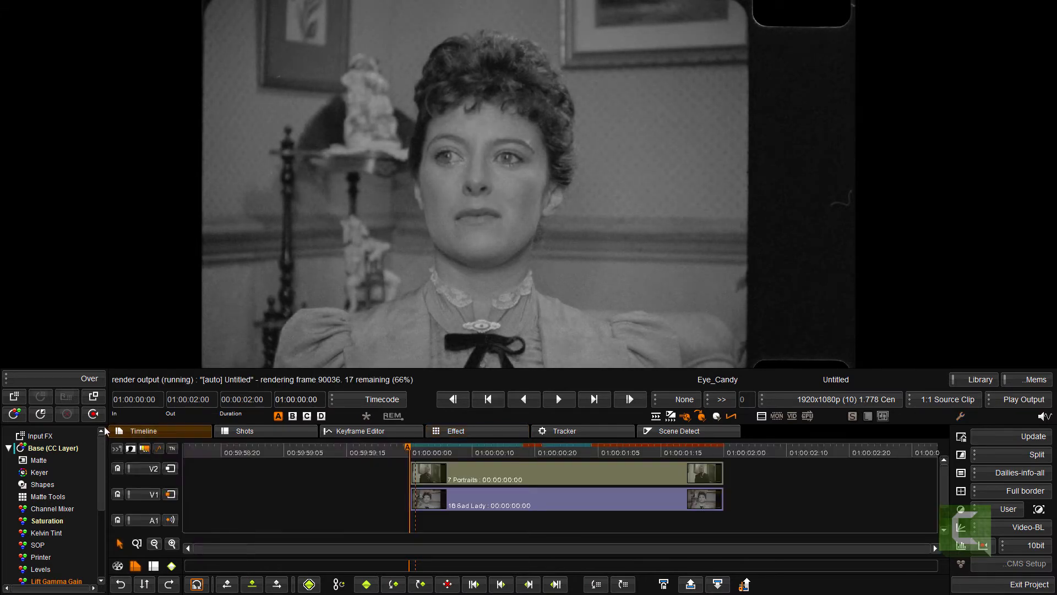
pyautogui.click(172, 468)
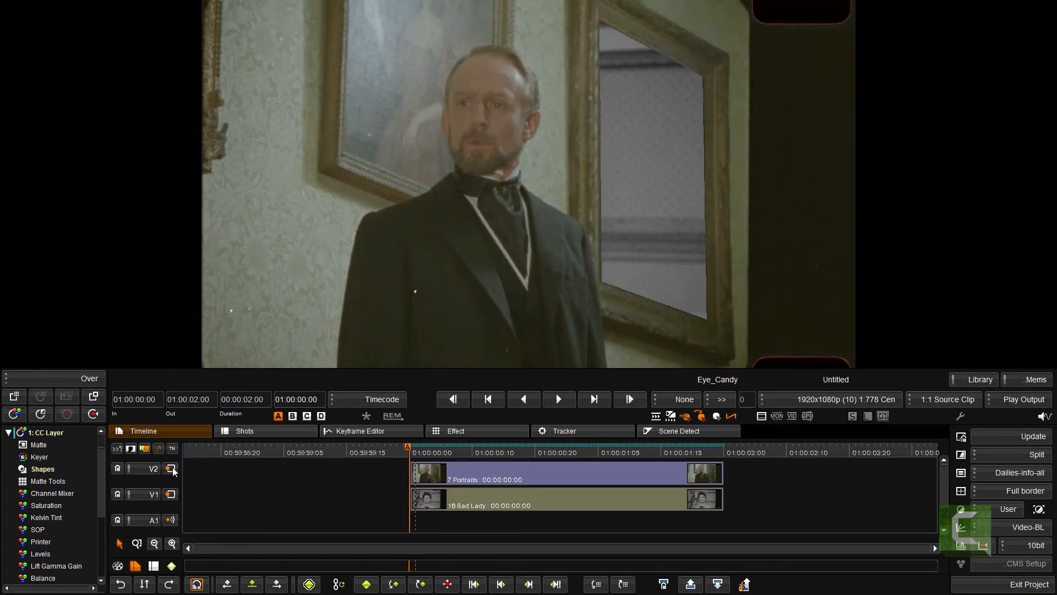
# Hide track V2, add a Pan Scan transform to the Sad Lady clip's Input FX, and look over its parameters.
pyautogui.click(173, 471)
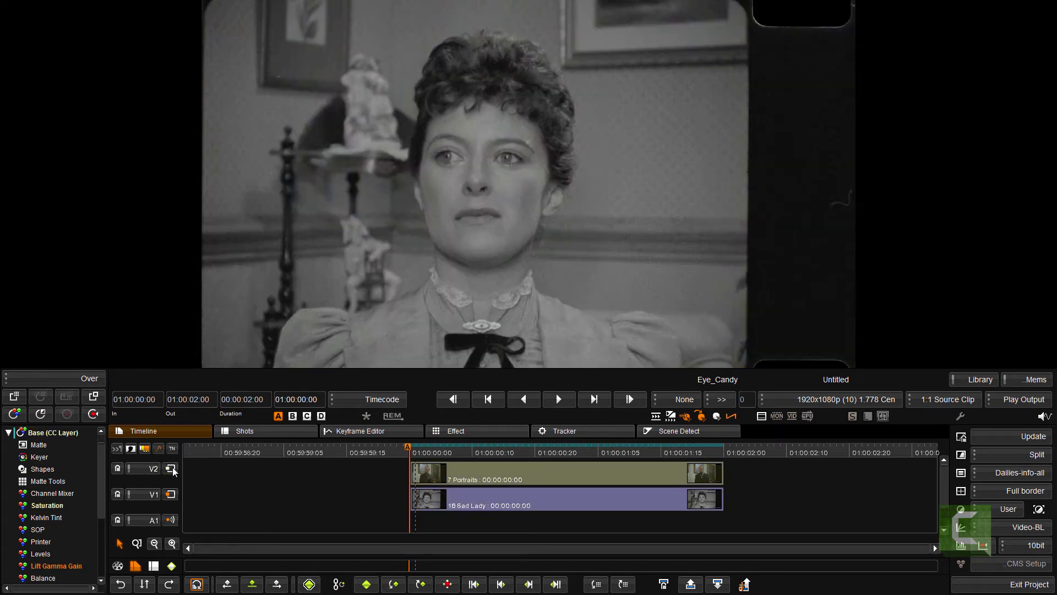
pyautogui.click(25, 382)
pyautogui.moveTo(105, 366)
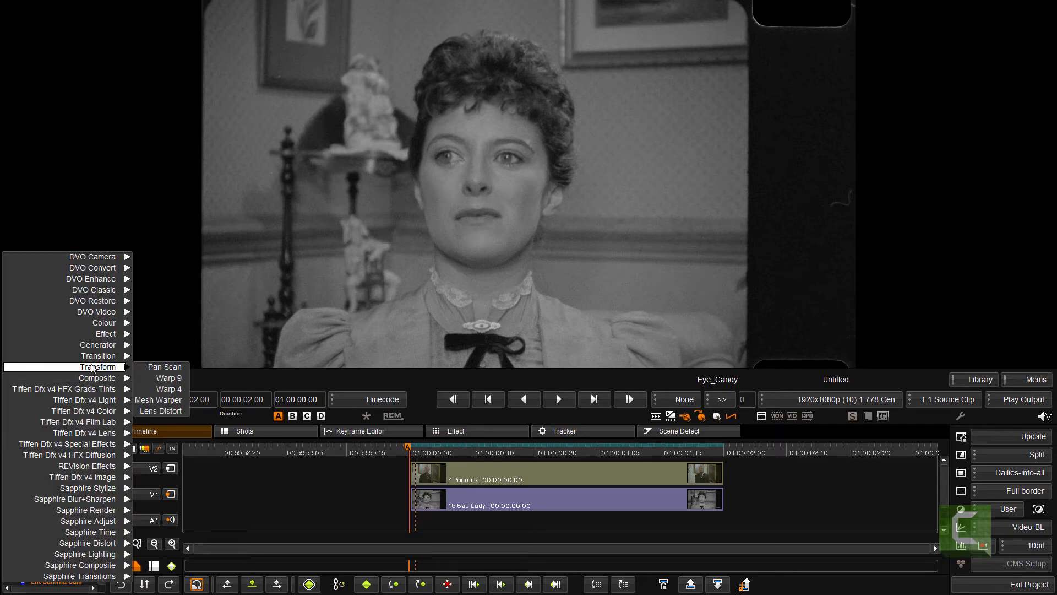
pyautogui.click(146, 368)
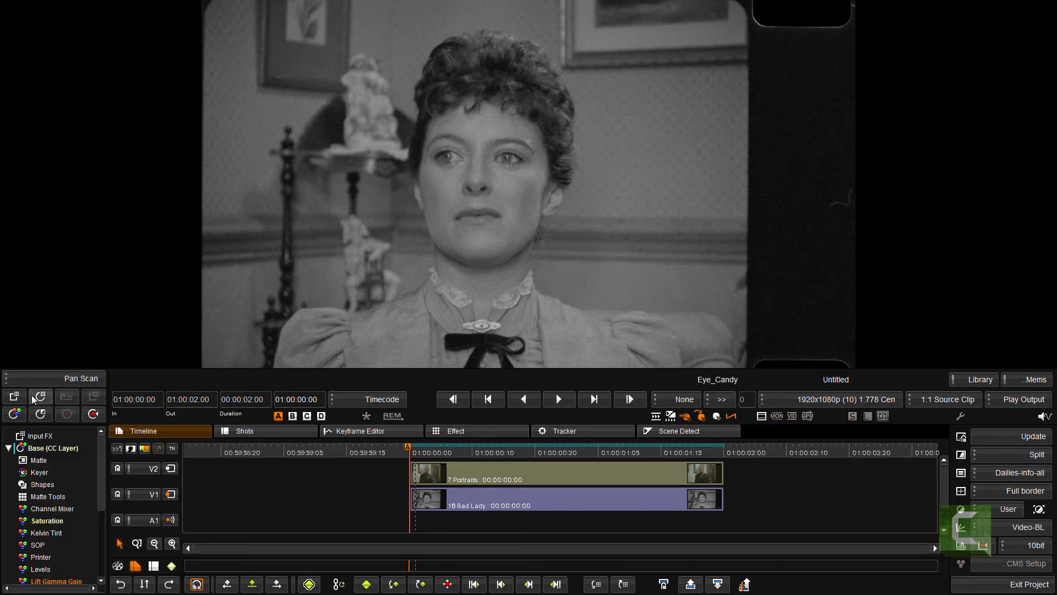
pyautogui.click(16, 397)
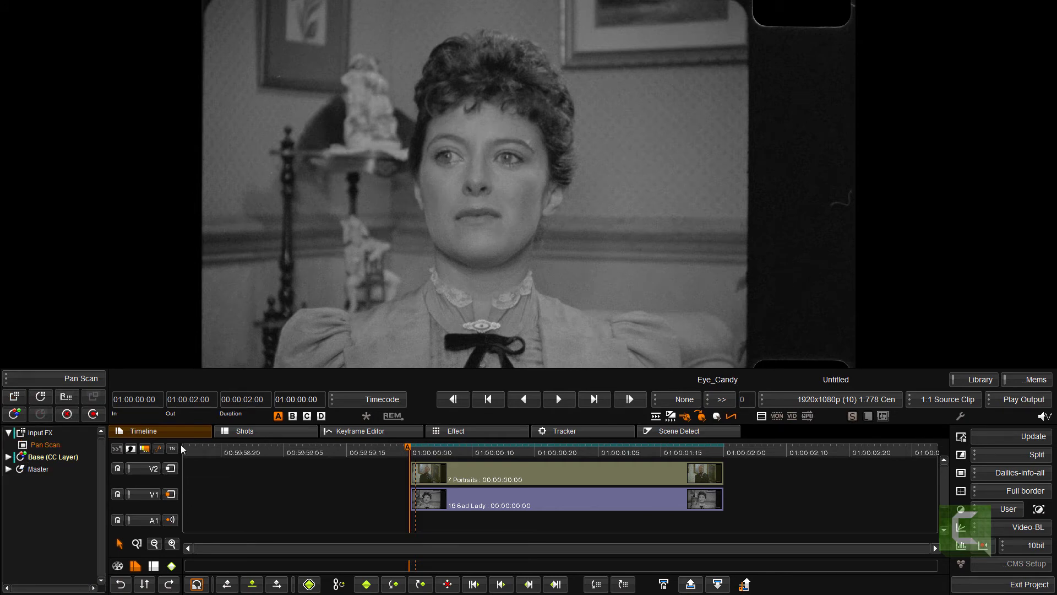
pyautogui.click(29, 446)
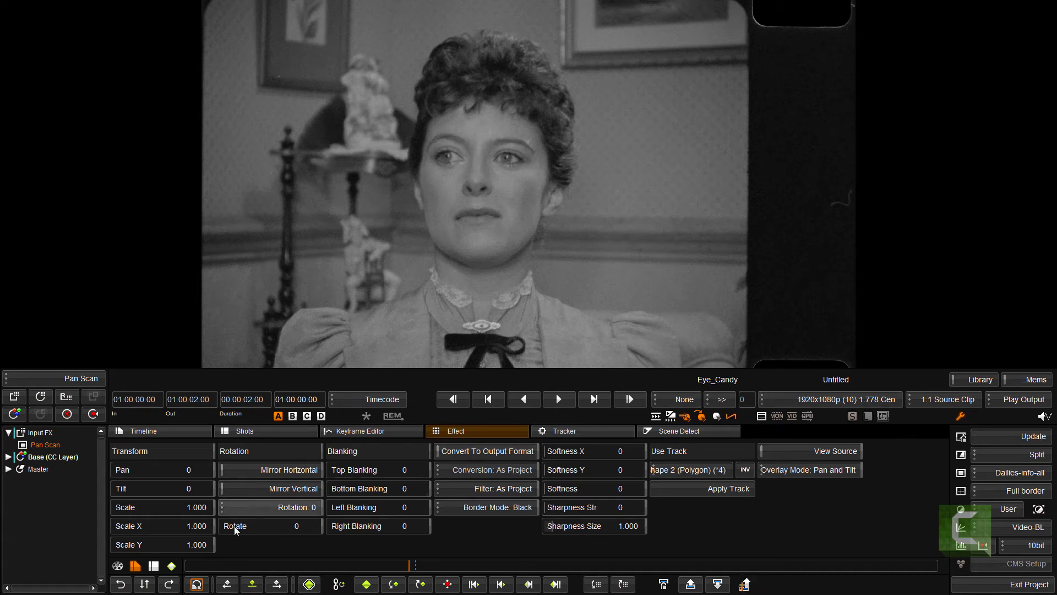
pyautogui.click(153, 431)
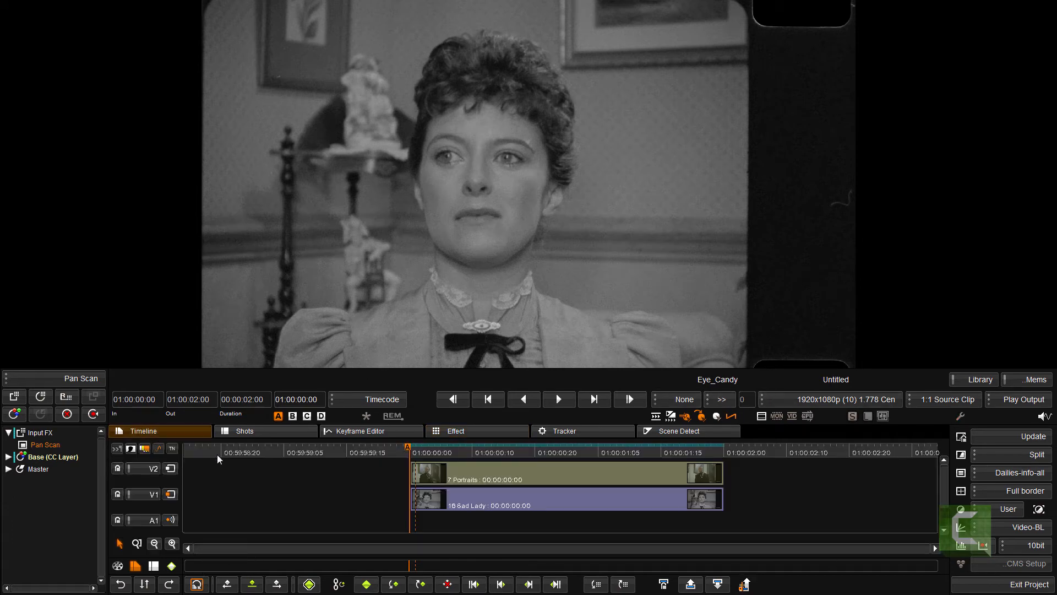
# Show track V2, make the Sad Lady clip on V1 current, and toggle the viewer between that clip and the composite, ending on the composite.
pyautogui.click(171, 468)
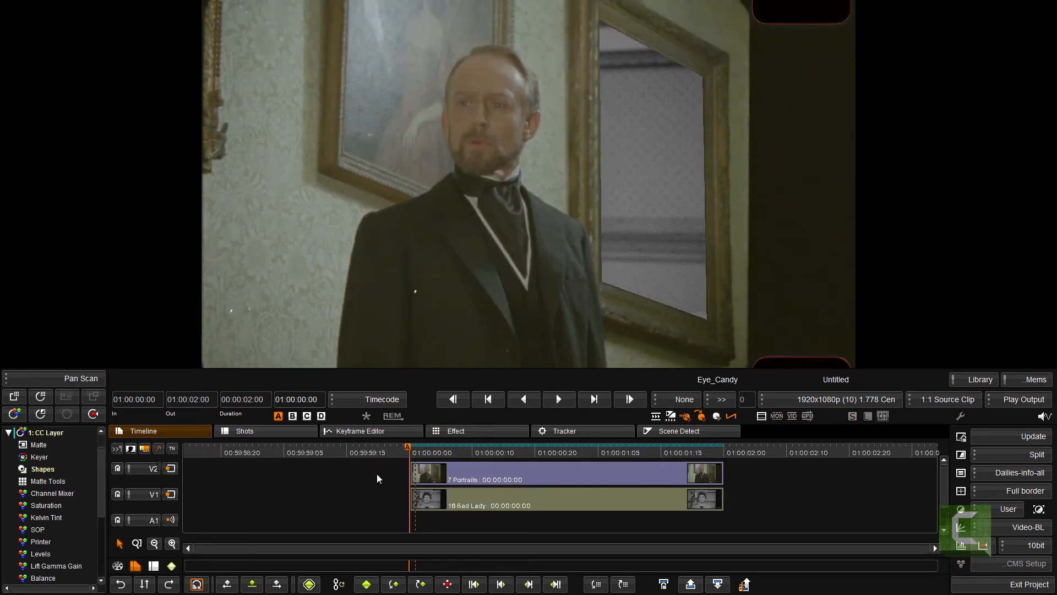
pyautogui.click(402, 497)
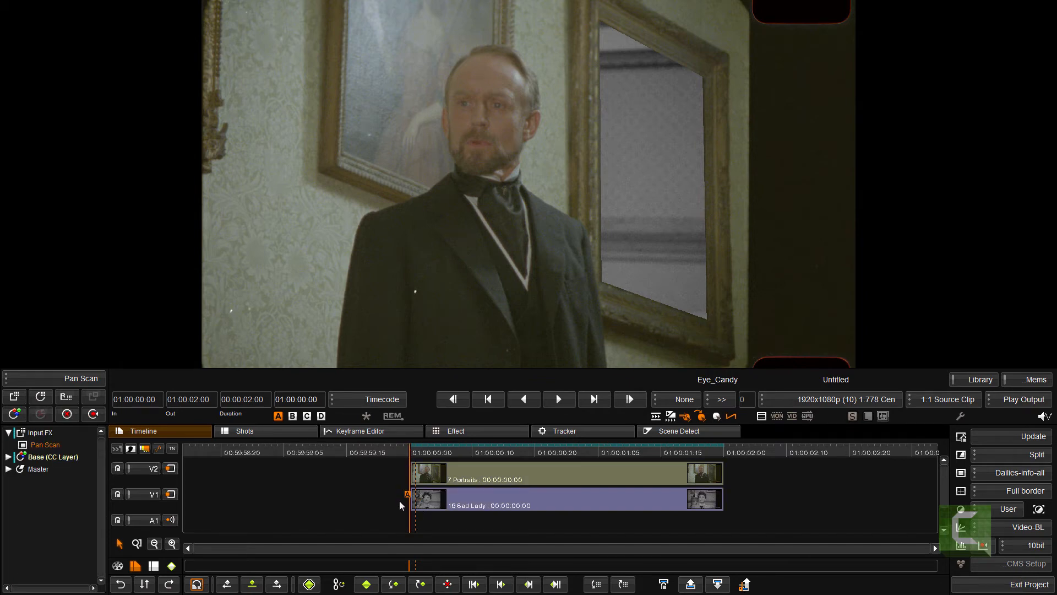
pyautogui.click(745, 586)
pyautogui.click(745, 585)
pyautogui.click(745, 585)
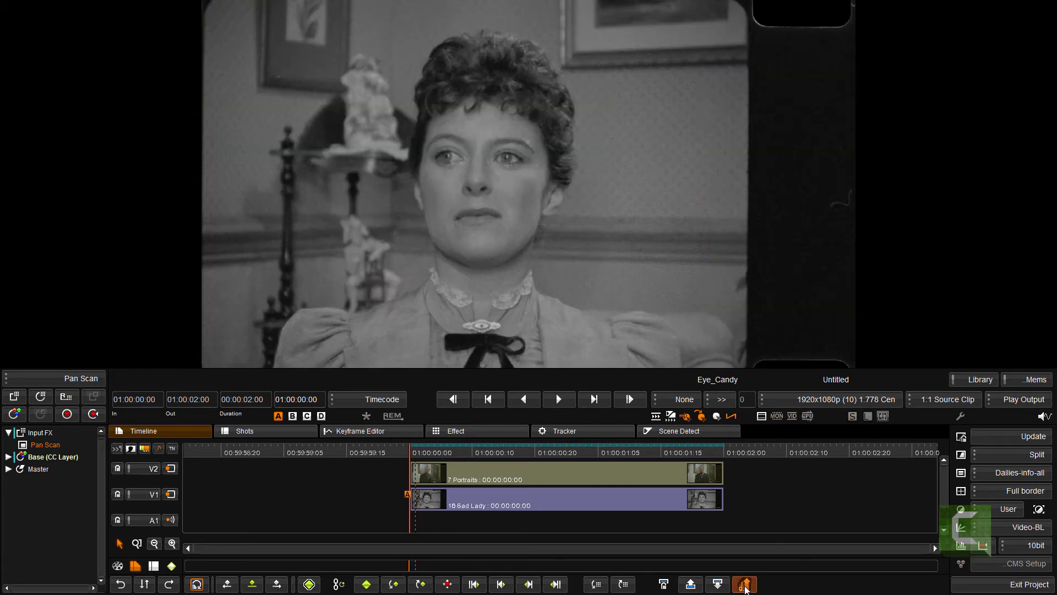
pyautogui.click(745, 585)
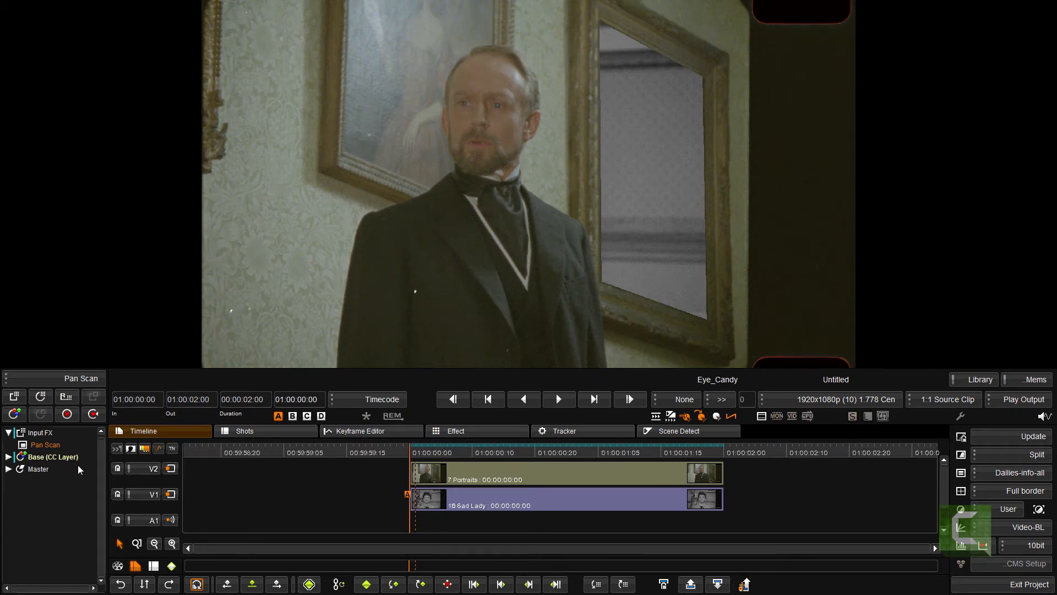
# Using Pan Scan, move the Sad Lady to pan about 498 and tilt about 8, scale to 0.868, and nudge her into position inside the frame.
pyautogui.click(38, 444)
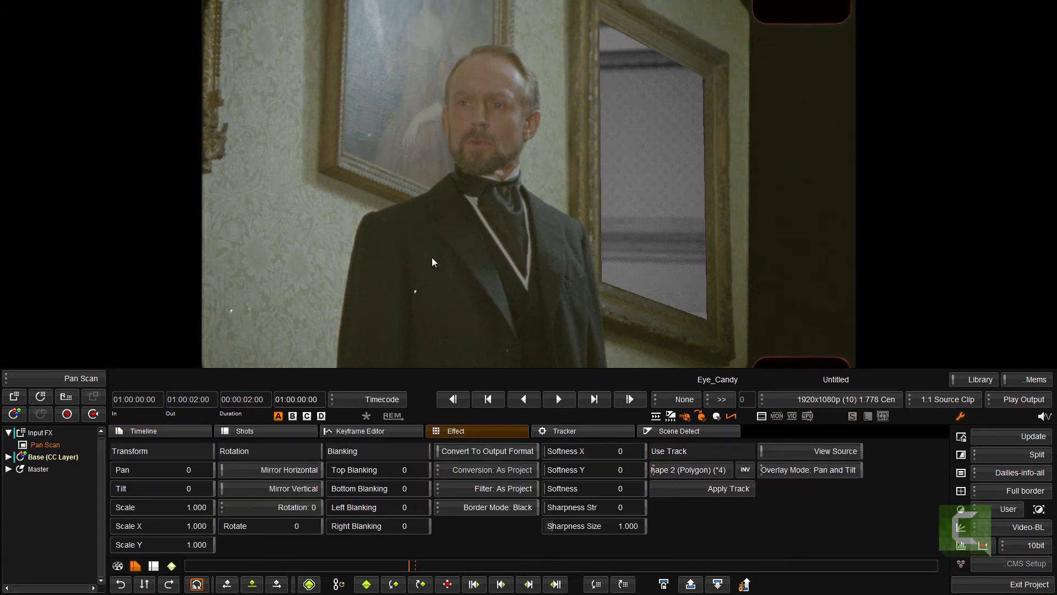
pyautogui.moveTo(398, 255); pyautogui.dragTo(560, 253)
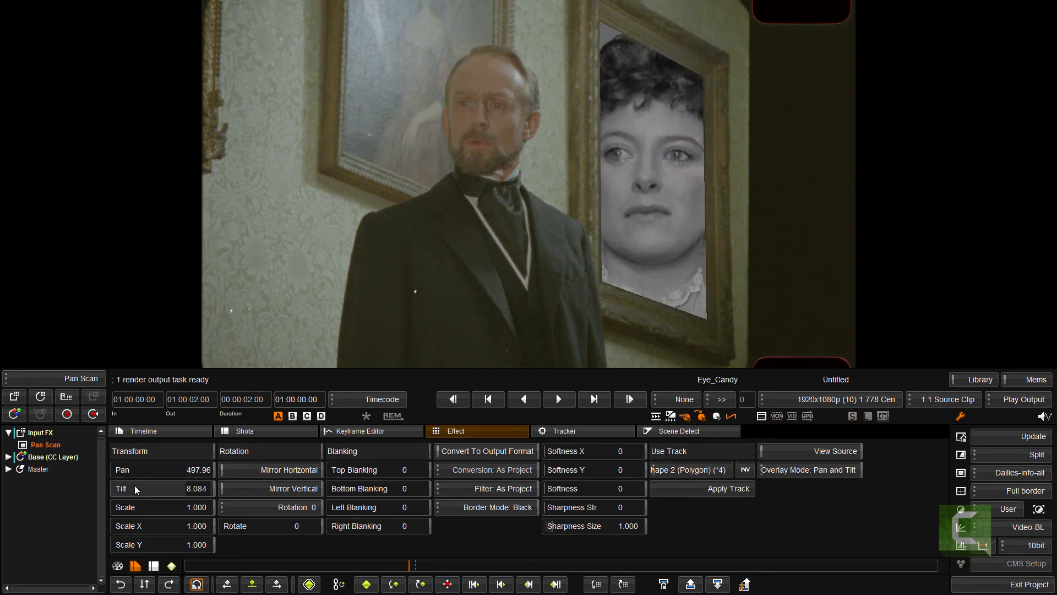
pyautogui.moveTo(174, 510); pyautogui.dragTo(98, 503)
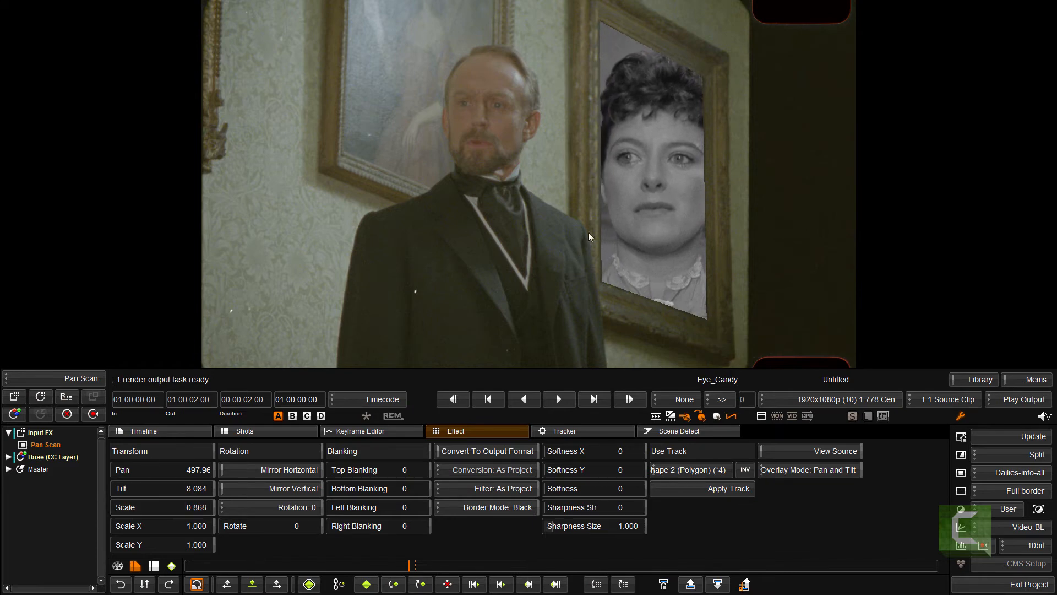
pyautogui.moveTo(666, 248); pyautogui.dragTo(663, 237)
# Scrub the timeline to 01:00:00:16 to check the composited portrait, and return to the first frame.
pyautogui.click(184, 431)
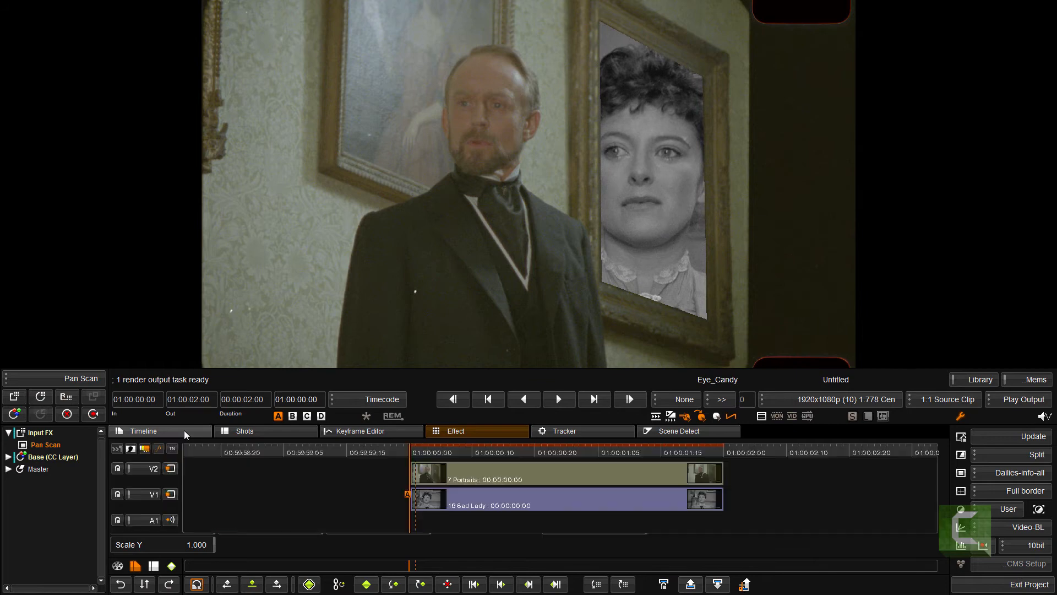
pyautogui.moveTo(417, 452); pyautogui.dragTo(514, 500)
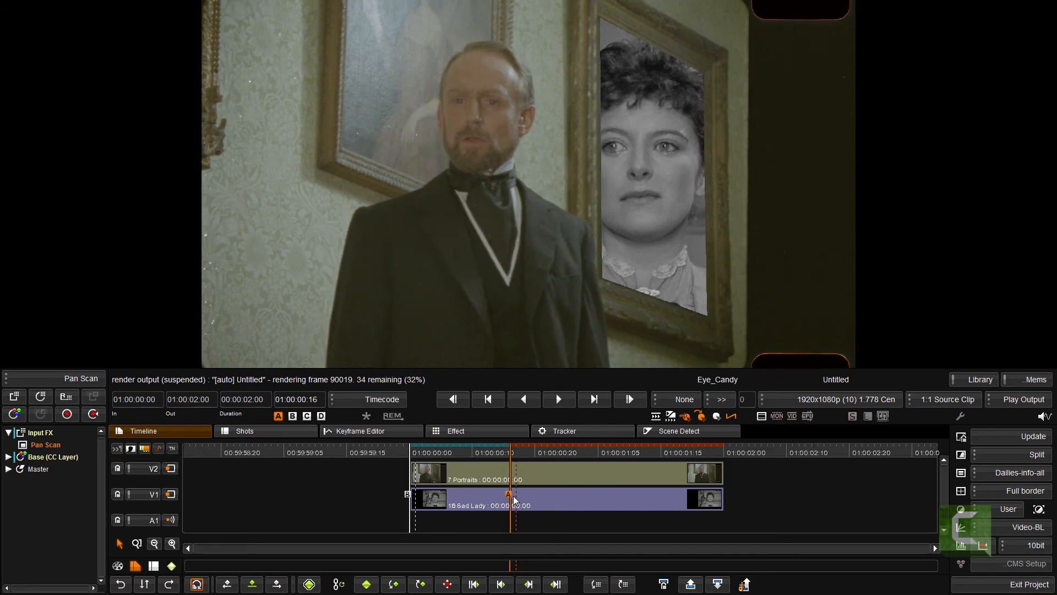
pyautogui.press('Home')
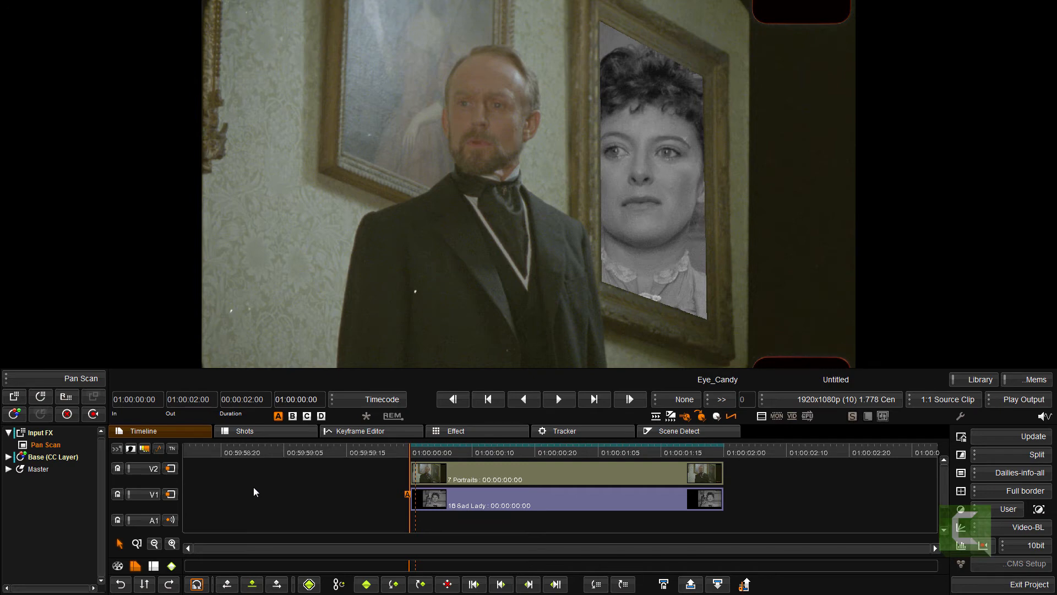
# Make the Portraits clip on V2 current, open the tracker, collapse the polygon's track group, and create a new track group.
pyautogui.press('Up')
pyautogui.press('Up')
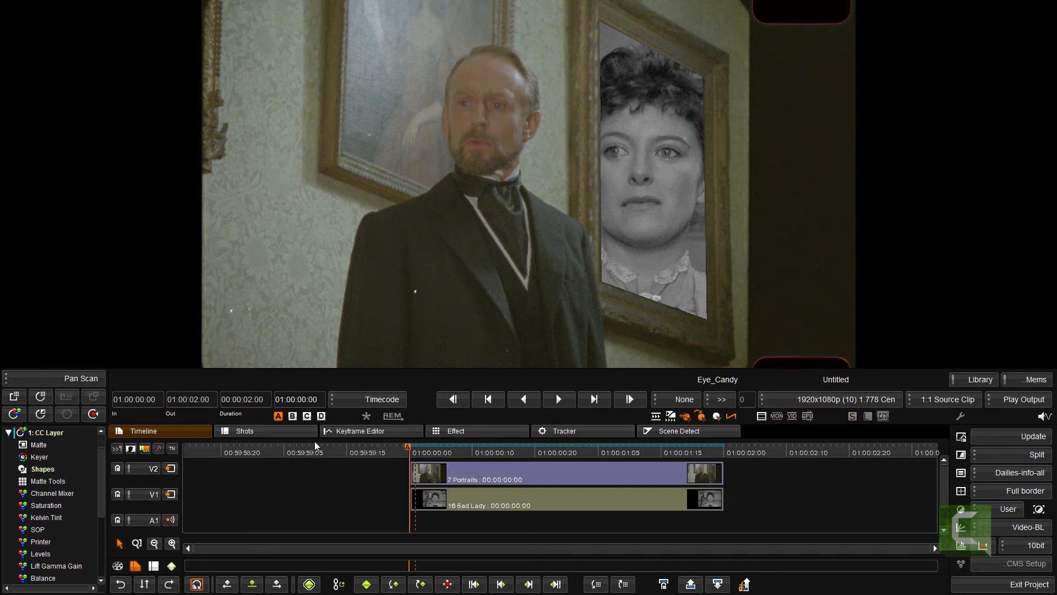
pyautogui.click(568, 429)
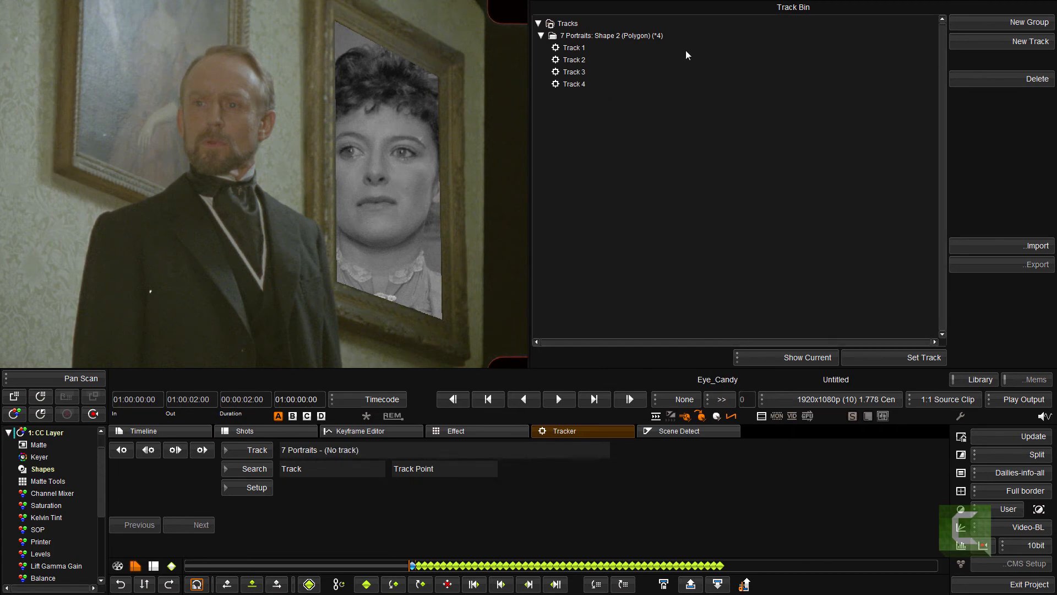
pyautogui.click(542, 35)
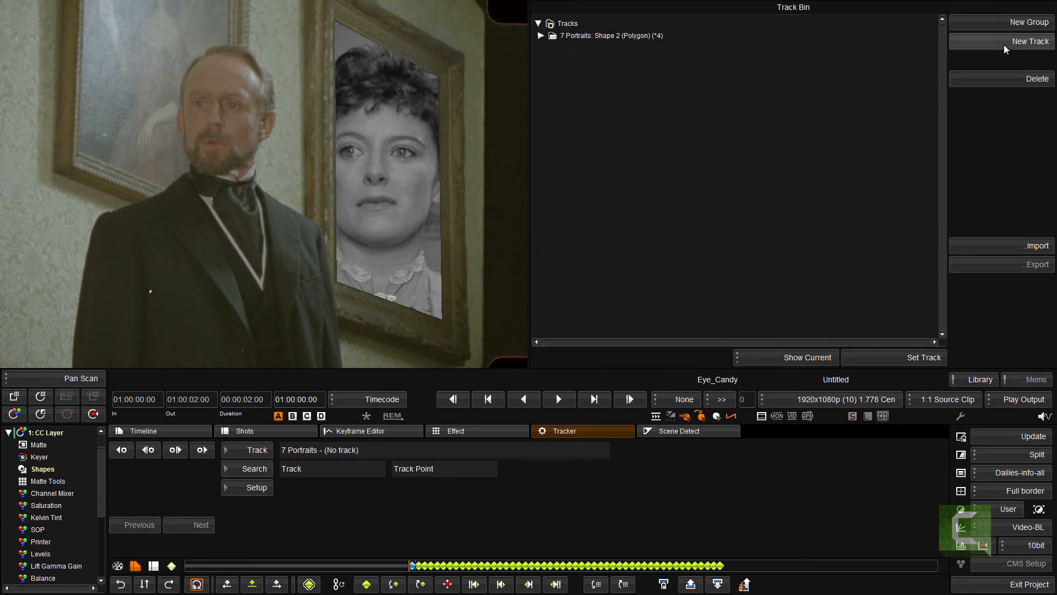
pyautogui.click(997, 29)
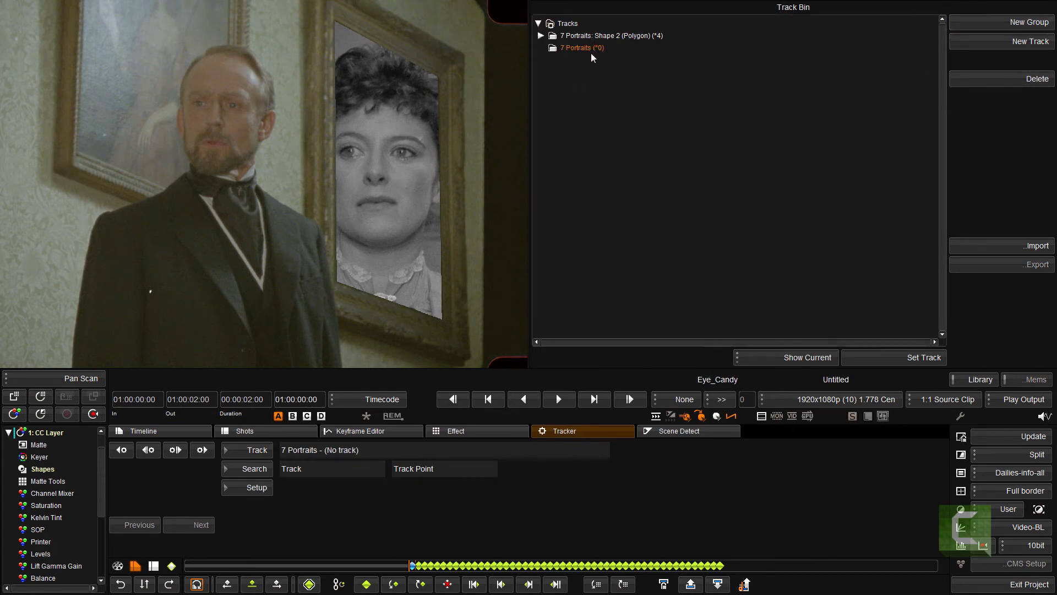
# Add a track to the new Portraits group, place its point on the background picture frame's lower-left corner, and track forward to the clip's end.
pyautogui.click(591, 51)
pyautogui.click(989, 42)
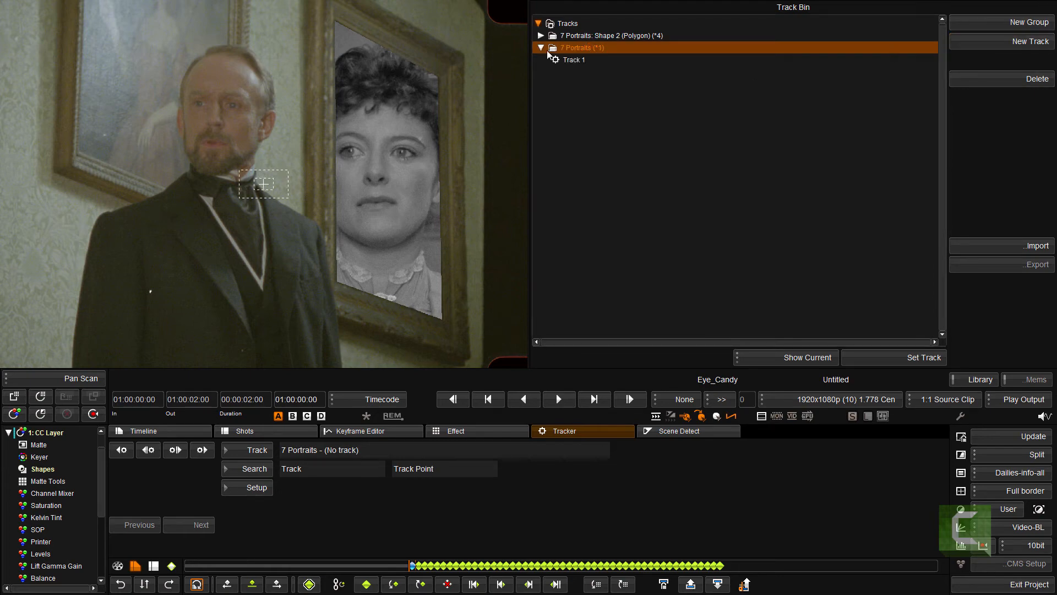
pyautogui.moveTo(255, 186); pyautogui.dragTo(75, 163)
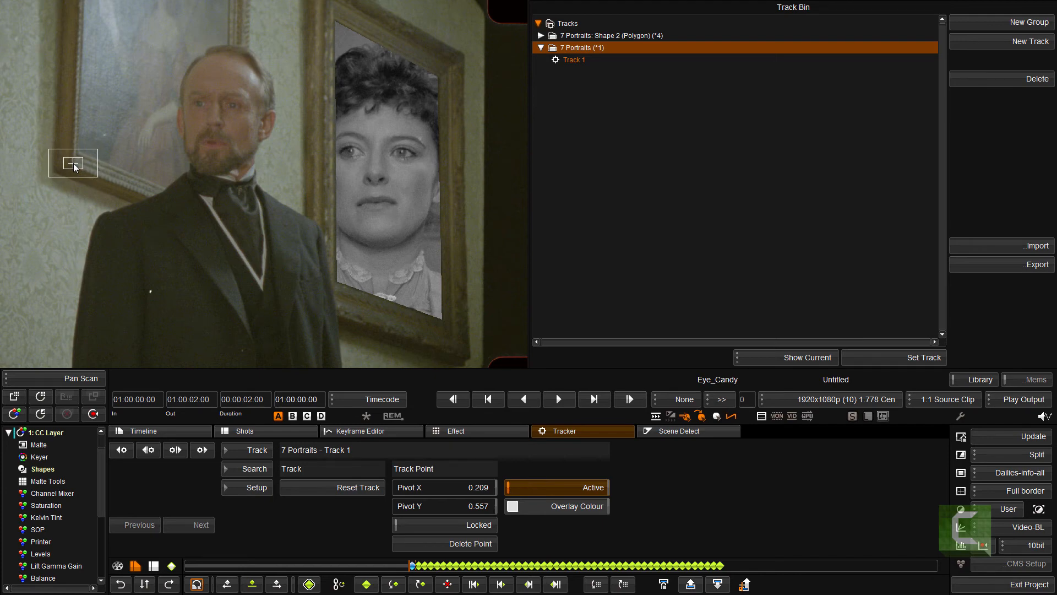
pyautogui.click(206, 451)
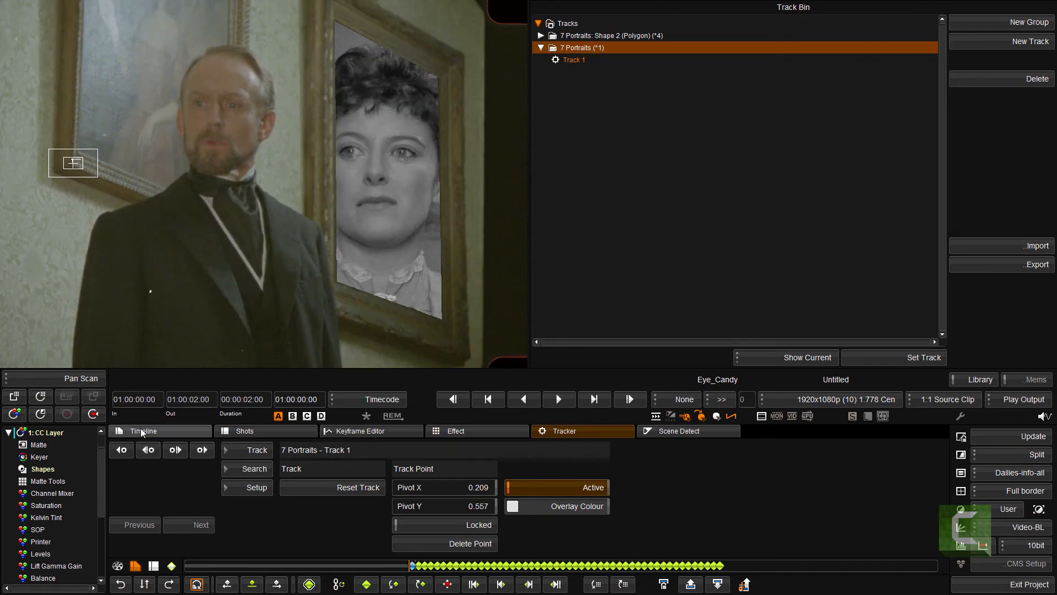
# Make the Sad Lady clip on V1 current and apply the 7 Portraits (*1) track to its Pan Scan.
pyautogui.click(177, 430)
pyautogui.press('Down')
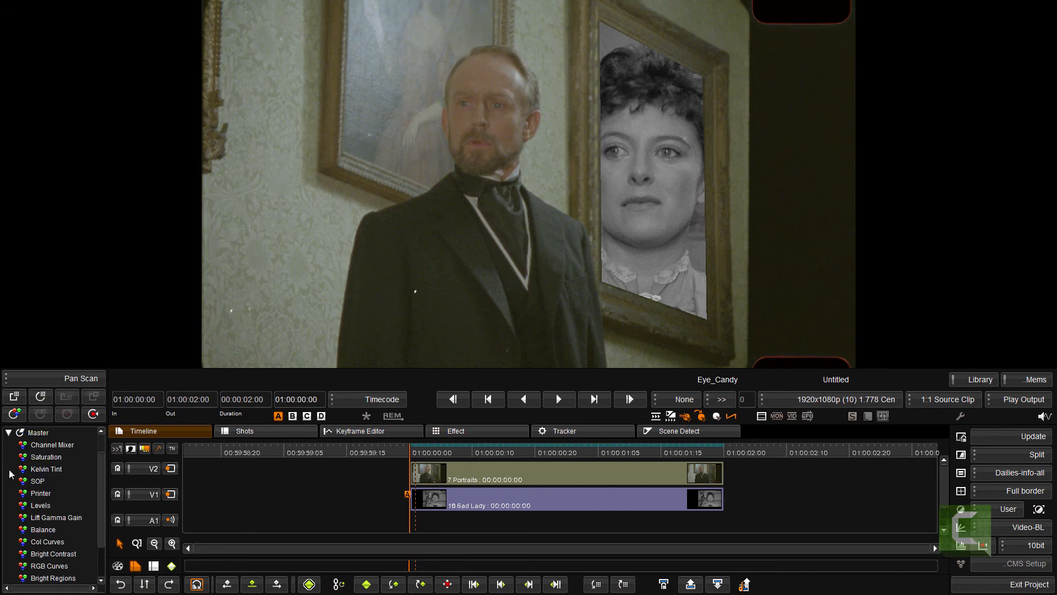
pyautogui.click(8, 468)
pyautogui.scroll(-2, 101, 518)
pyautogui.click(50, 579)
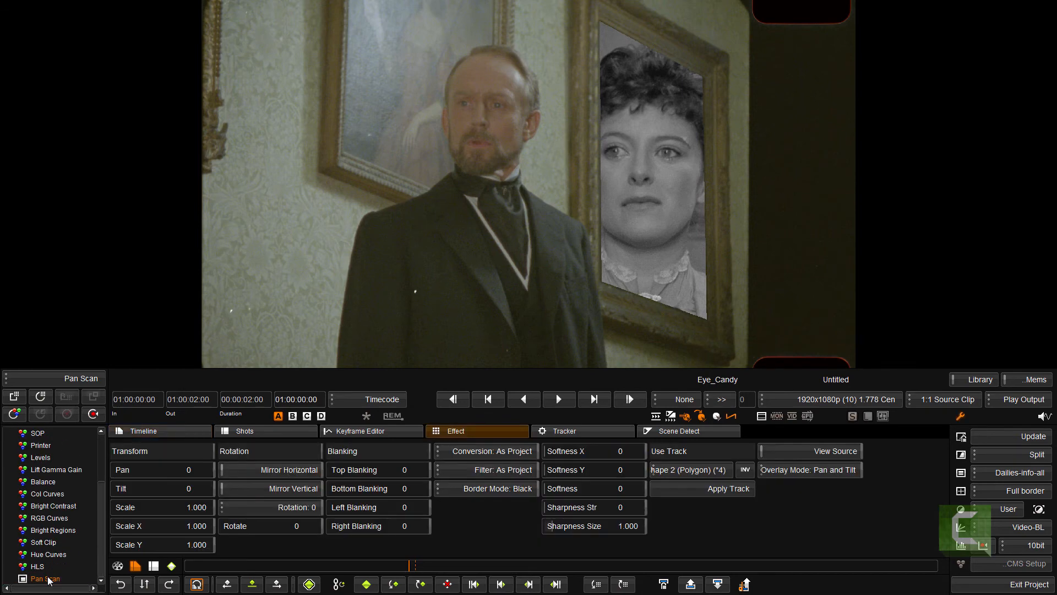
pyautogui.click(710, 471)
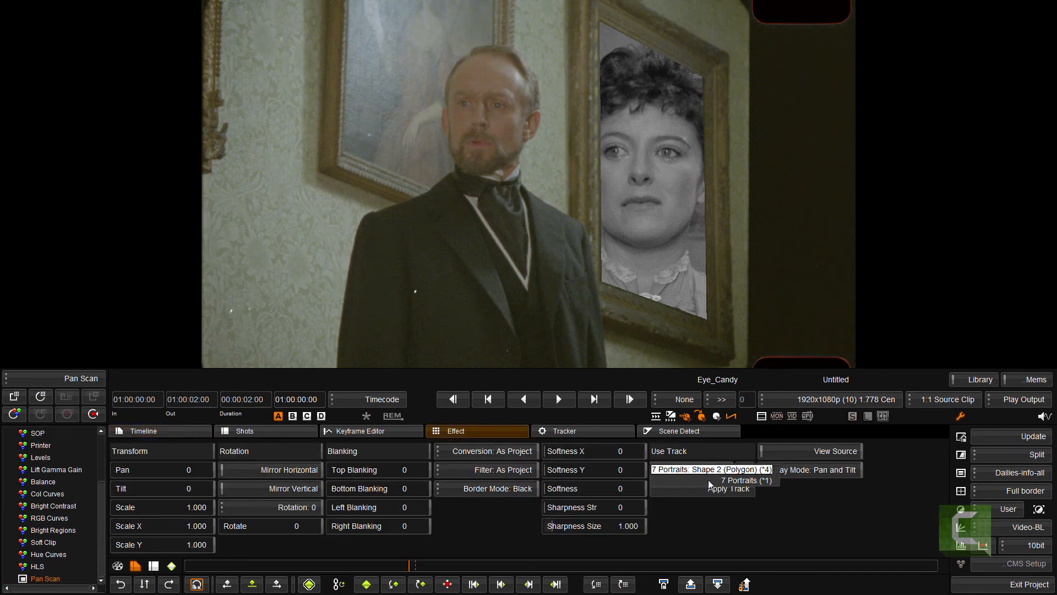
pyautogui.click(704, 492)
pyautogui.click(702, 489)
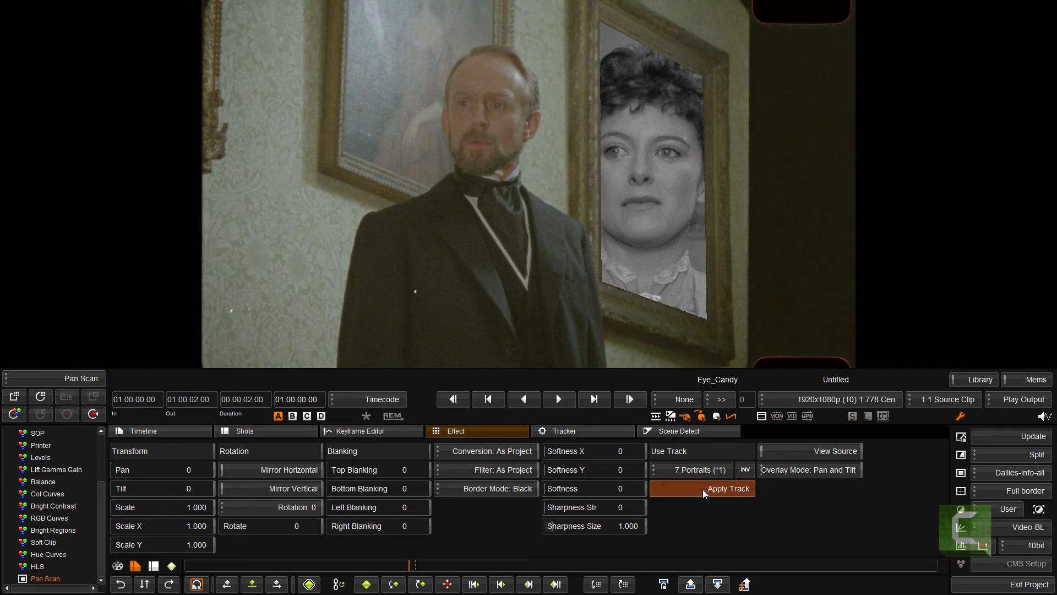
# With the Portraits clip on V2 current, play the composite to check the portrait's movement, stop, and return to the first frame.
pyautogui.click(138, 432)
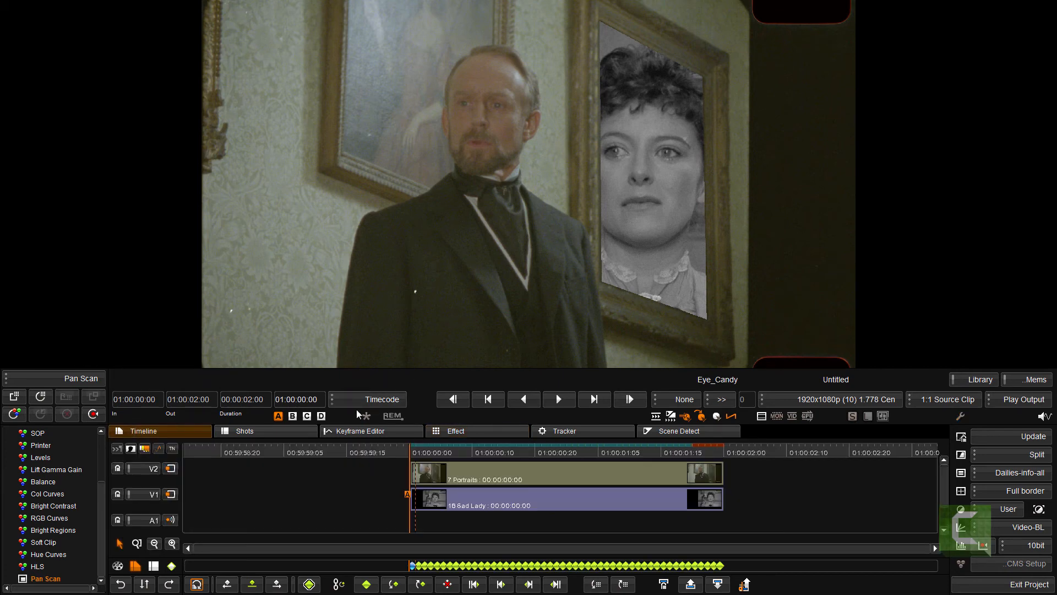
pyautogui.press('Up')
pyautogui.press('Up')
pyautogui.press('space')
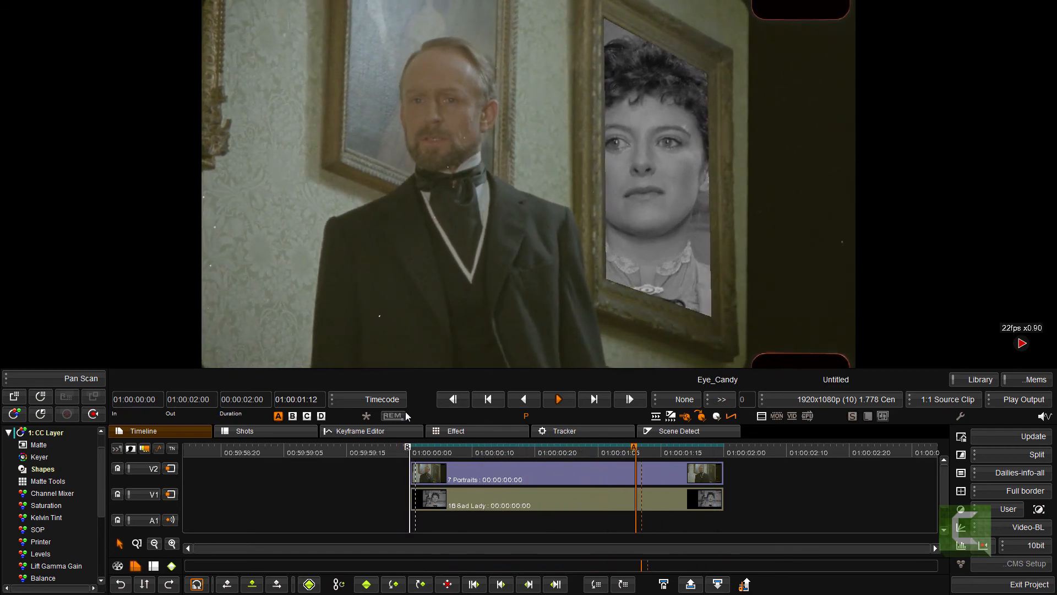
pyautogui.press('space')
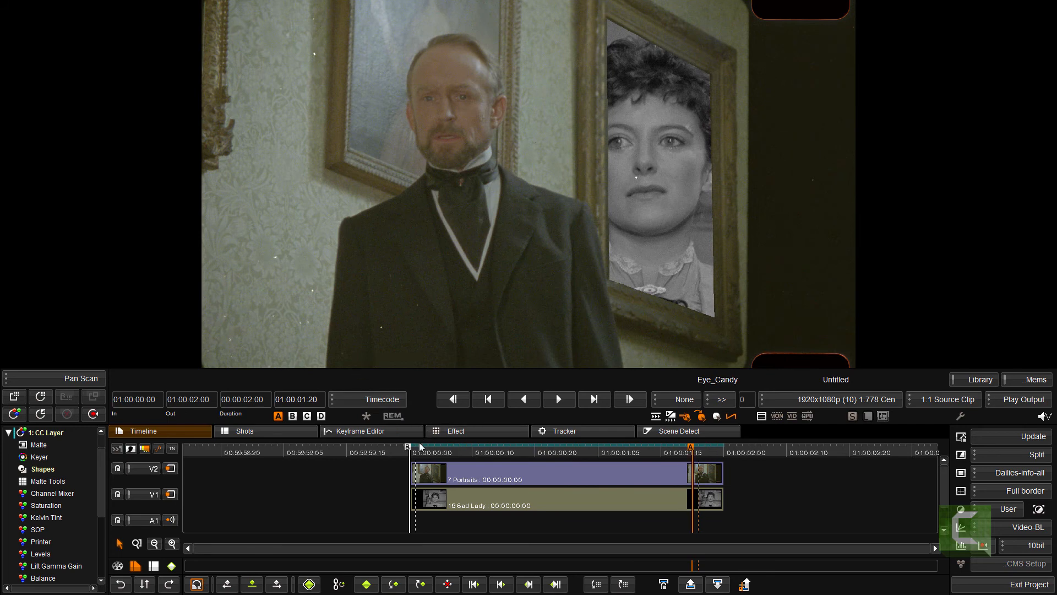
pyautogui.moveTo(460, 449); pyautogui.dragTo(411, 456)
# Make the Sad Lady clip on V1 current and add a Retime effect to its Input FX.
pyautogui.click(417, 484)
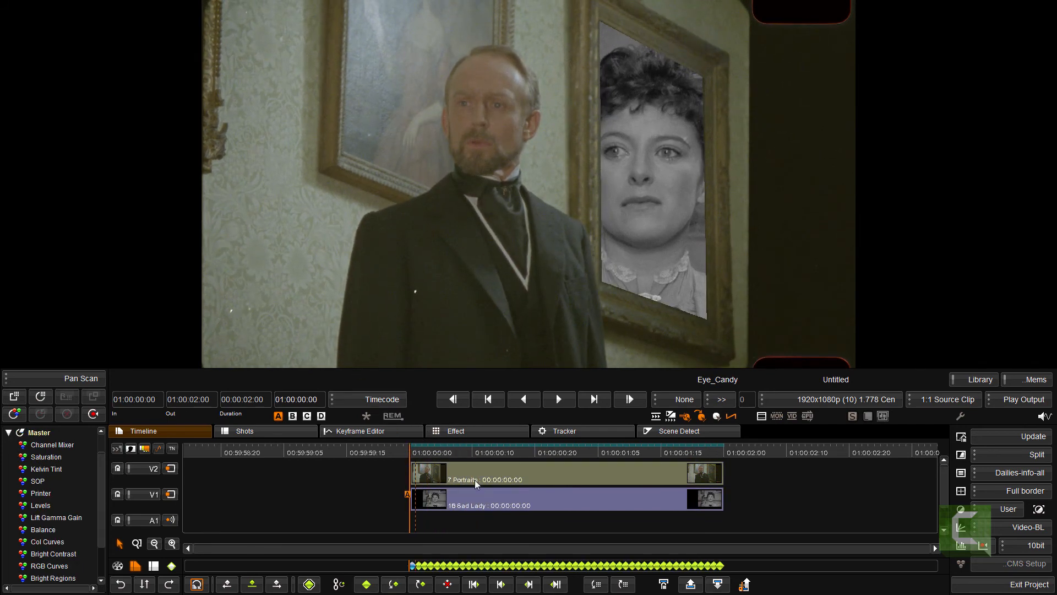
pyautogui.moveTo(99, 453); pyautogui.dragTo(98, 435)
pyautogui.click(58, 380)
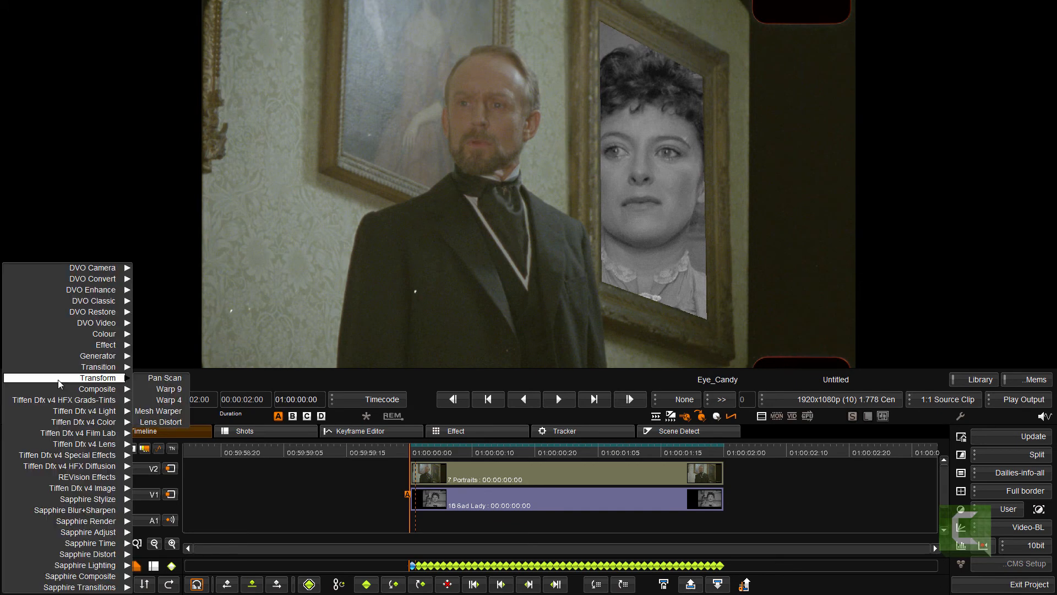
pyautogui.moveTo(72, 345)
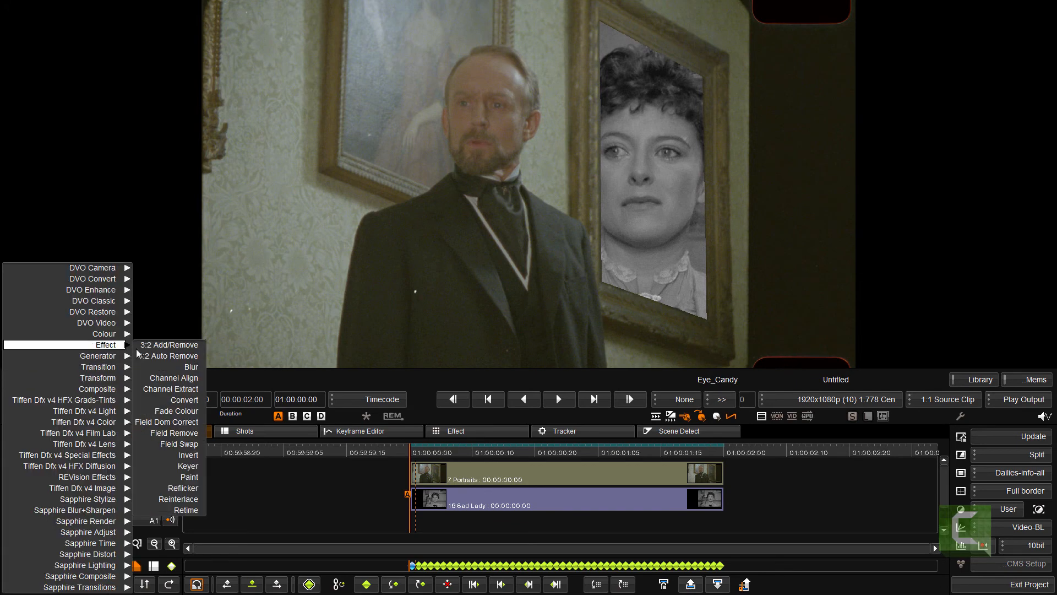
pyautogui.click(172, 509)
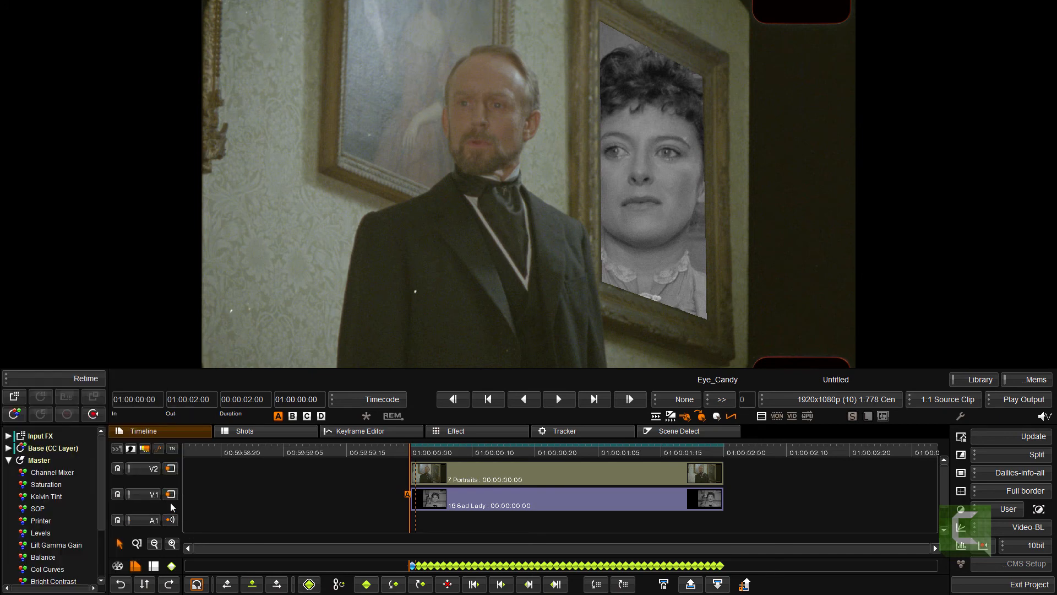
pyautogui.click(14, 396)
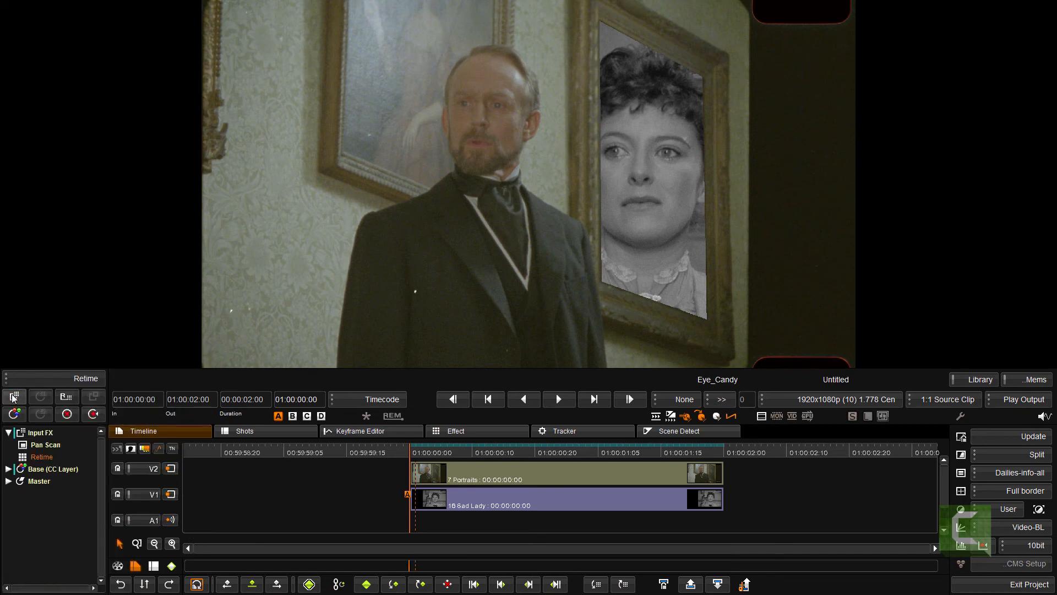
# Freeze the Sad Lady clip by setting the Retime effect's scale to 0.
pyautogui.click(42, 457)
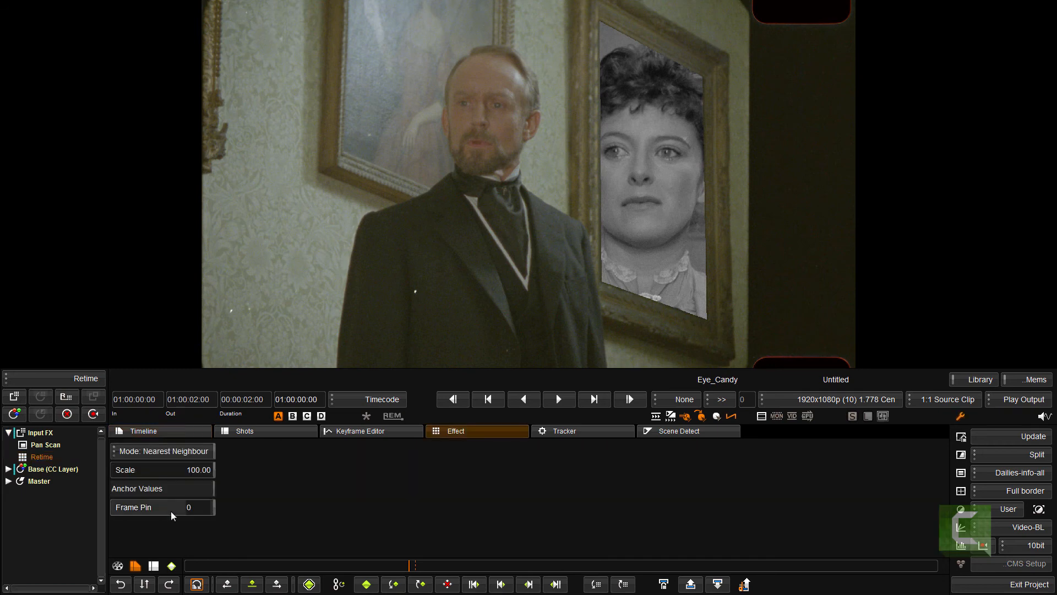
pyautogui.click(189, 472)
pyautogui.write('0')
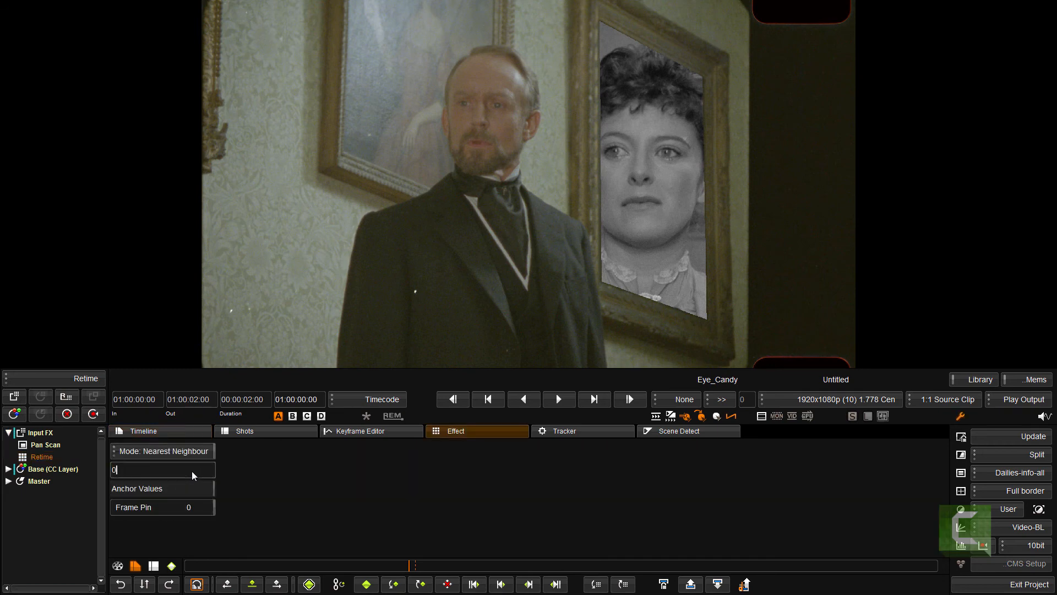
pyautogui.press('Return')
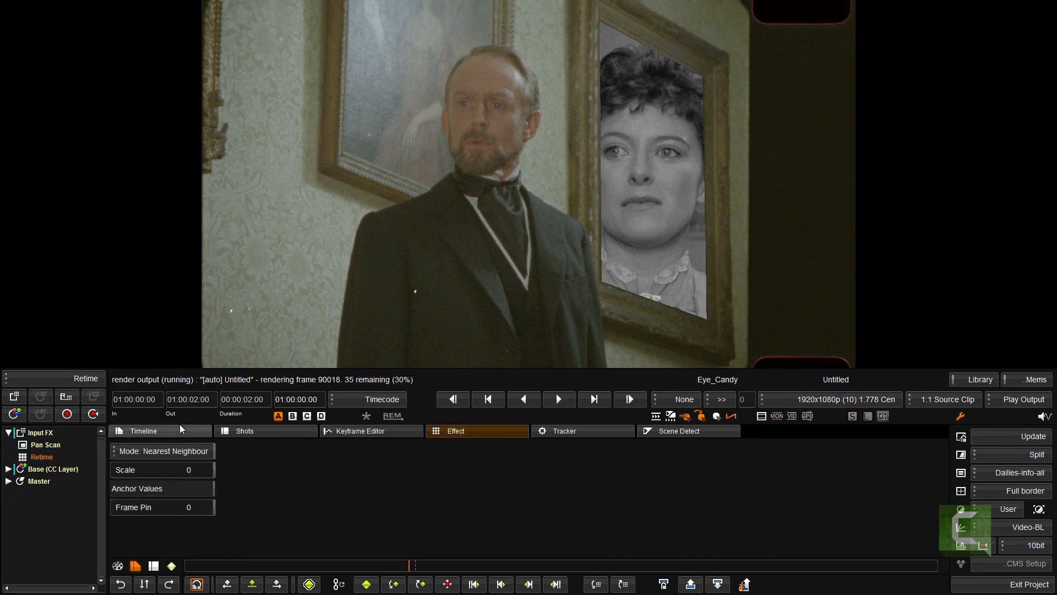
# Scrub to 01:00:01:05 with the Portraits clip current, set its polygon shape's outer softness to 0.005, and return to the timeline.
pyautogui.click(180, 431)
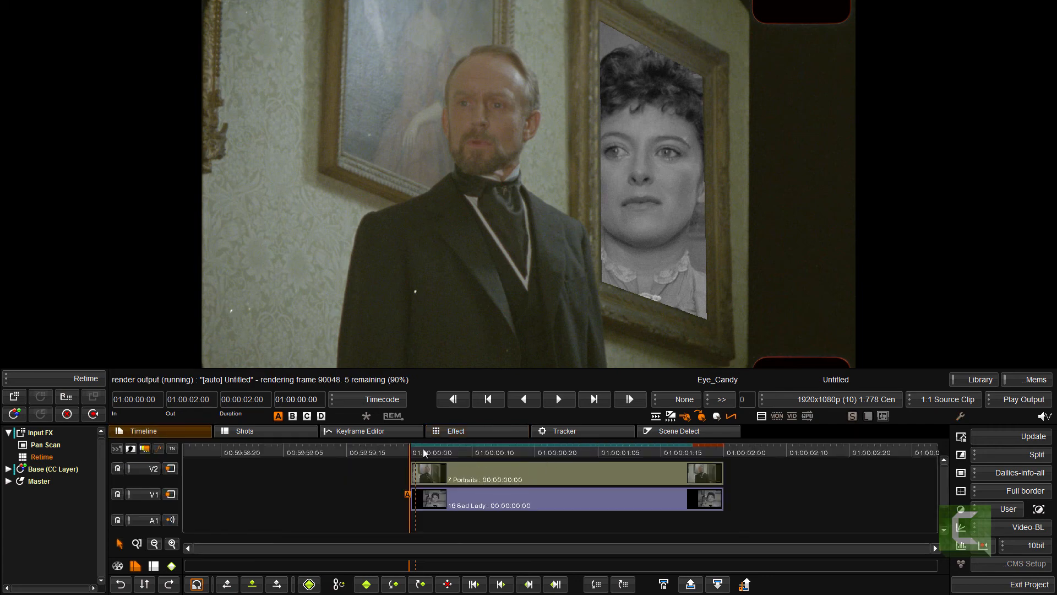
pyautogui.moveTo(423, 448); pyautogui.dragTo(600, 455)
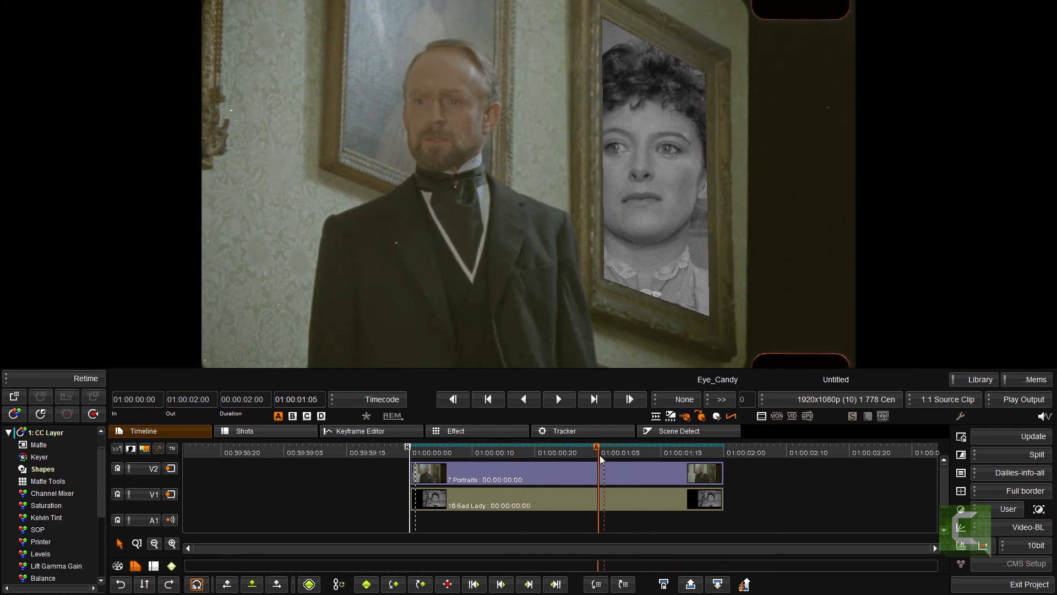
pyautogui.click(45, 470)
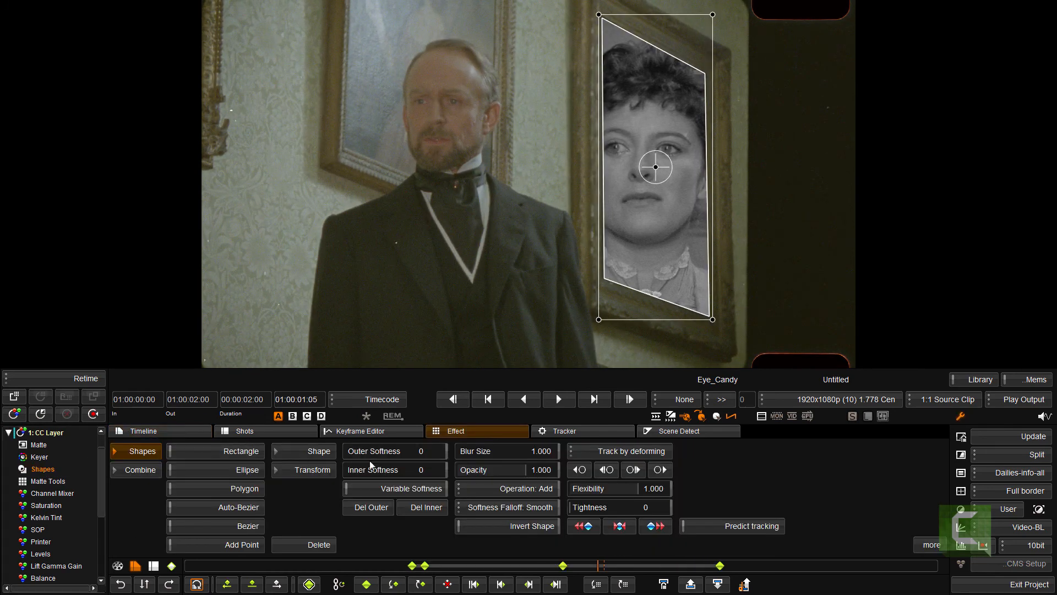
pyautogui.moveTo(371, 450); pyautogui.dragTo(369, 470)
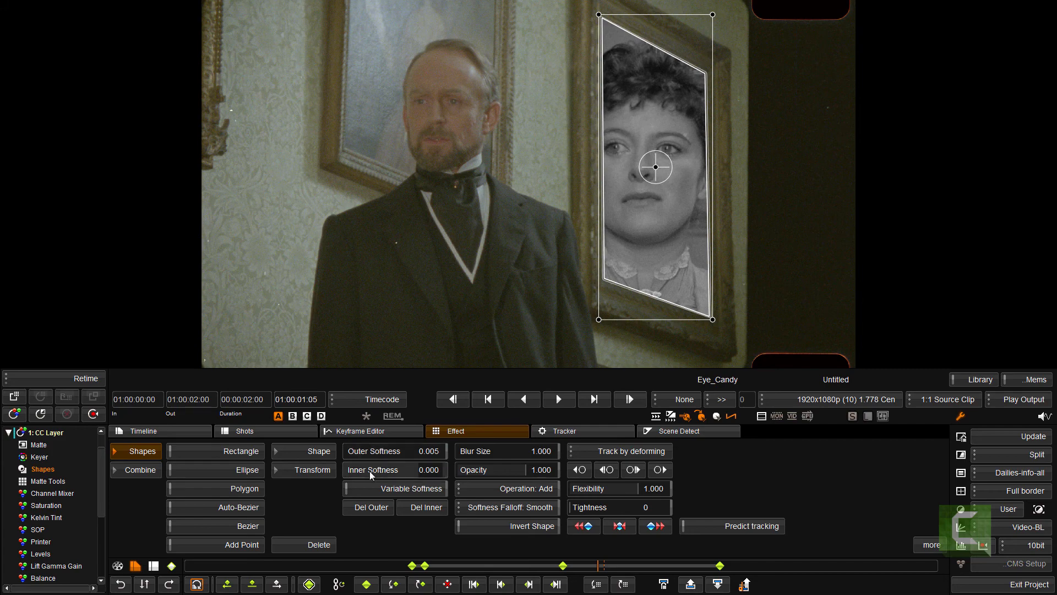
pyautogui.click(157, 431)
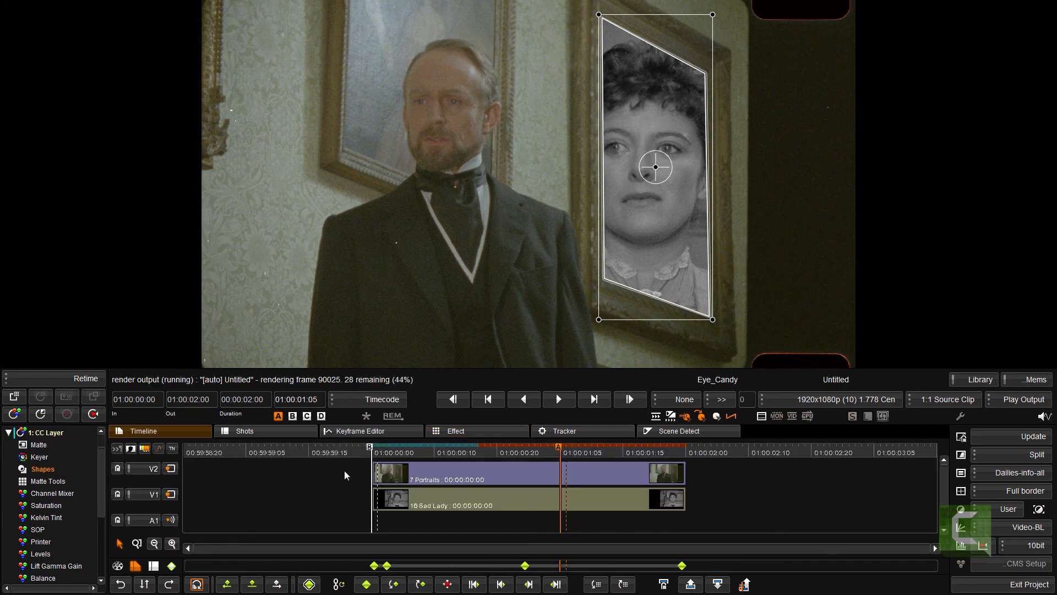
# Play the finished composite full screen from the first frame, stop, fit the image in the viewer, and return to the first frame.
pyautogui.press('Home')
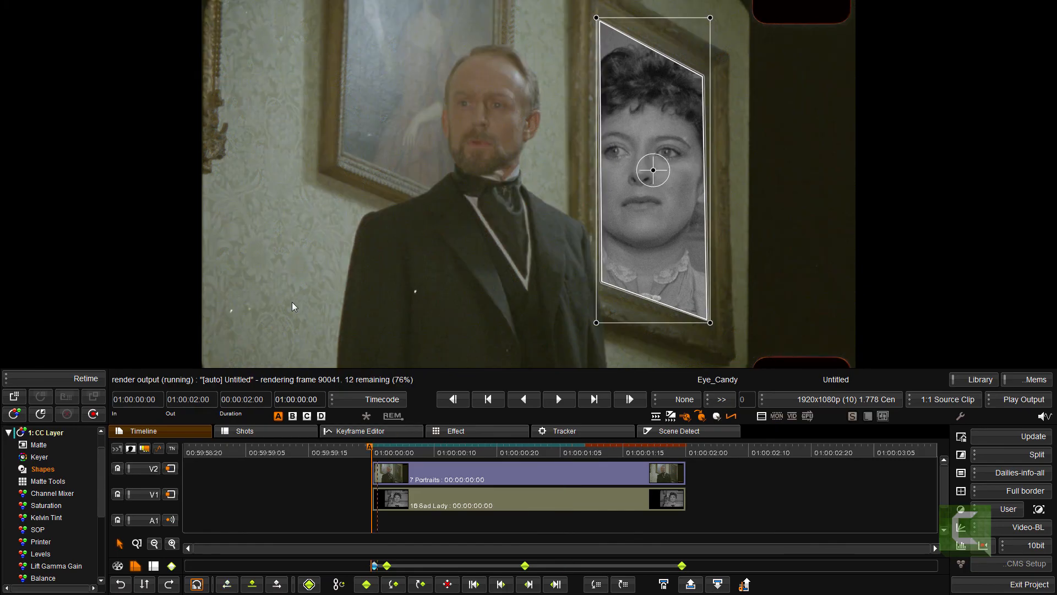
pyautogui.click(292, 302)
pyautogui.press('space')
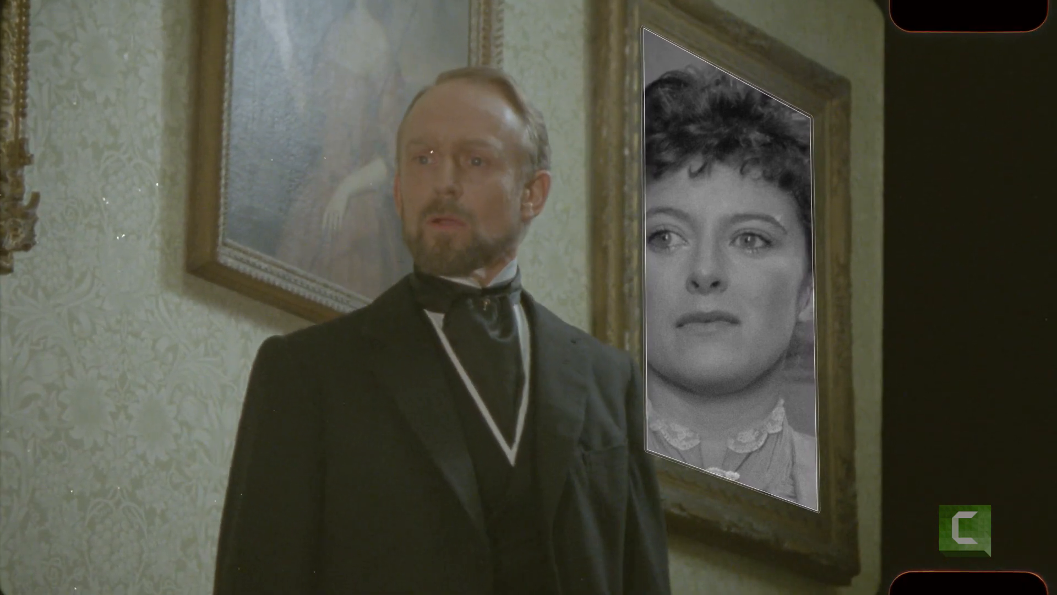
pyautogui.press('space')
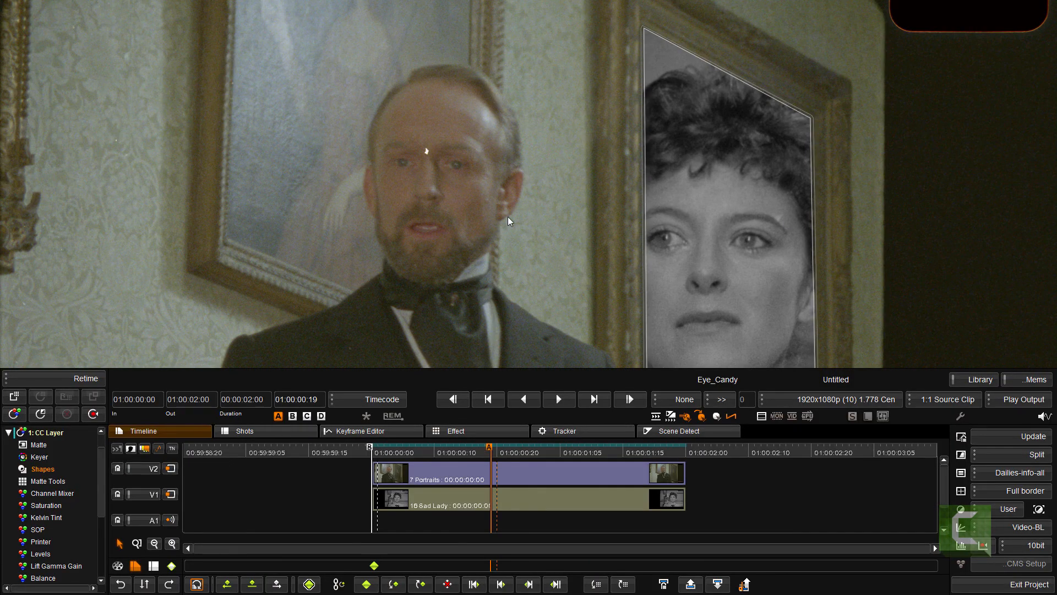
pyautogui.press('f')
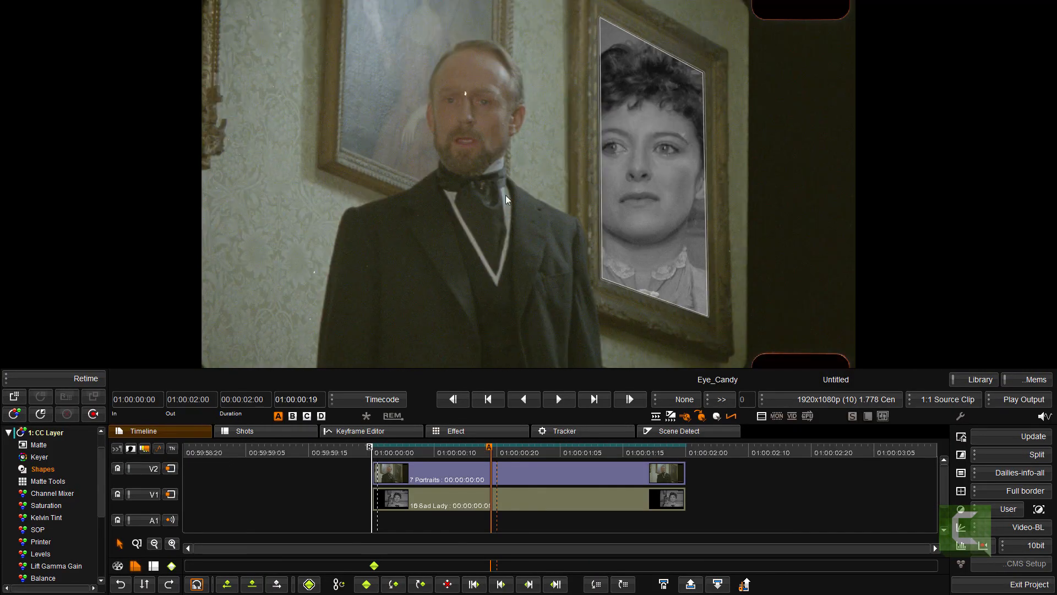
pyautogui.press('Home')
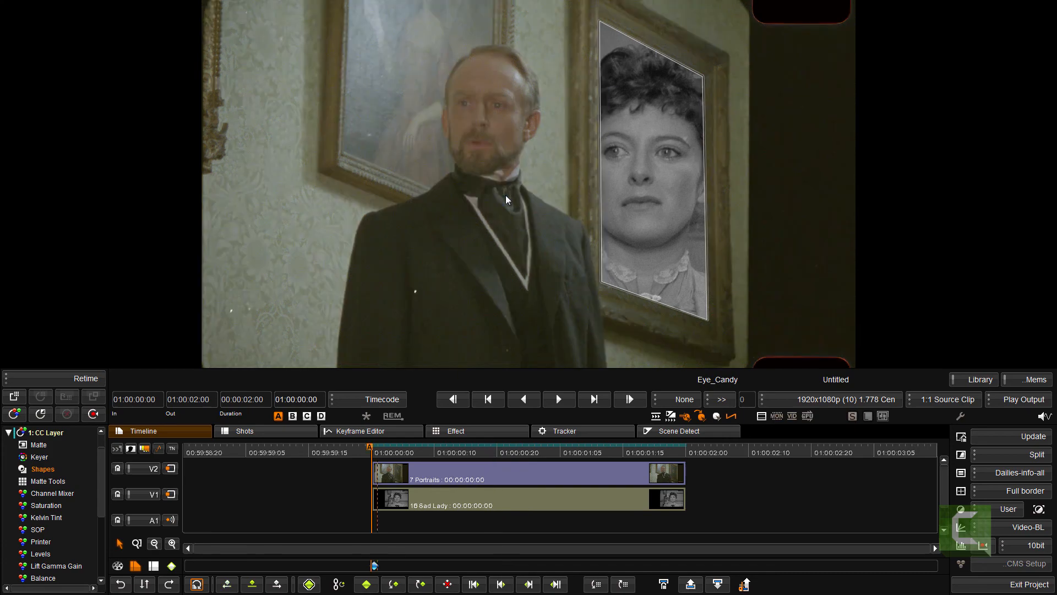